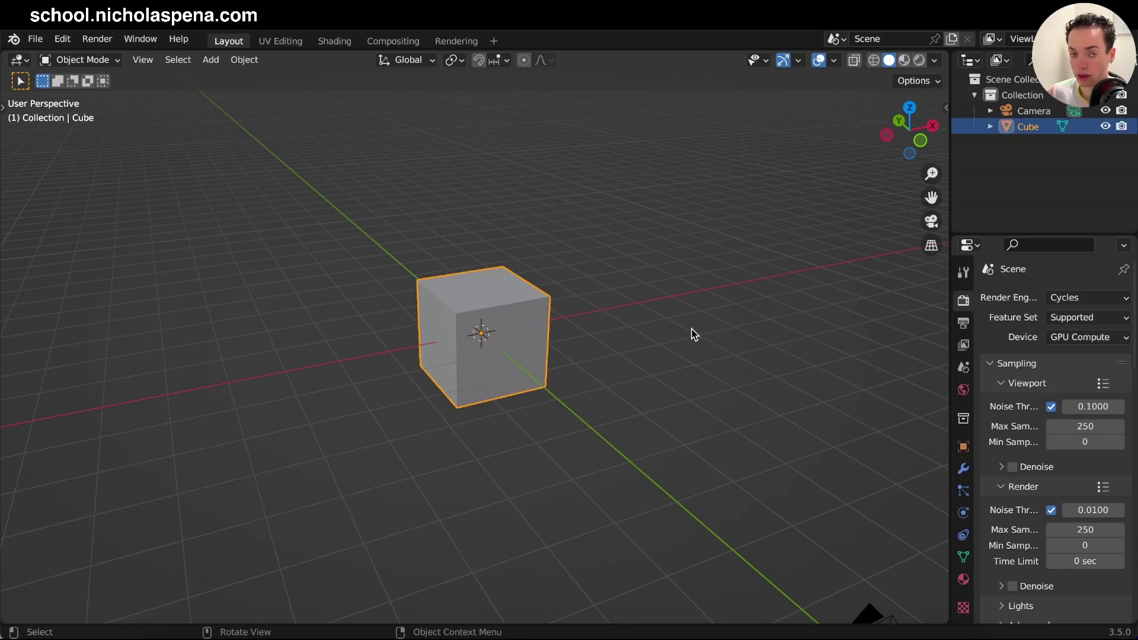
# Delete the default cube and camera to leave an empty scene, then return to Mixamo
pyautogui.moveTo(693, 334); pyautogui.dragTo(652, 358, button='middle')
pyautogui.hotkey('alt', 'a')
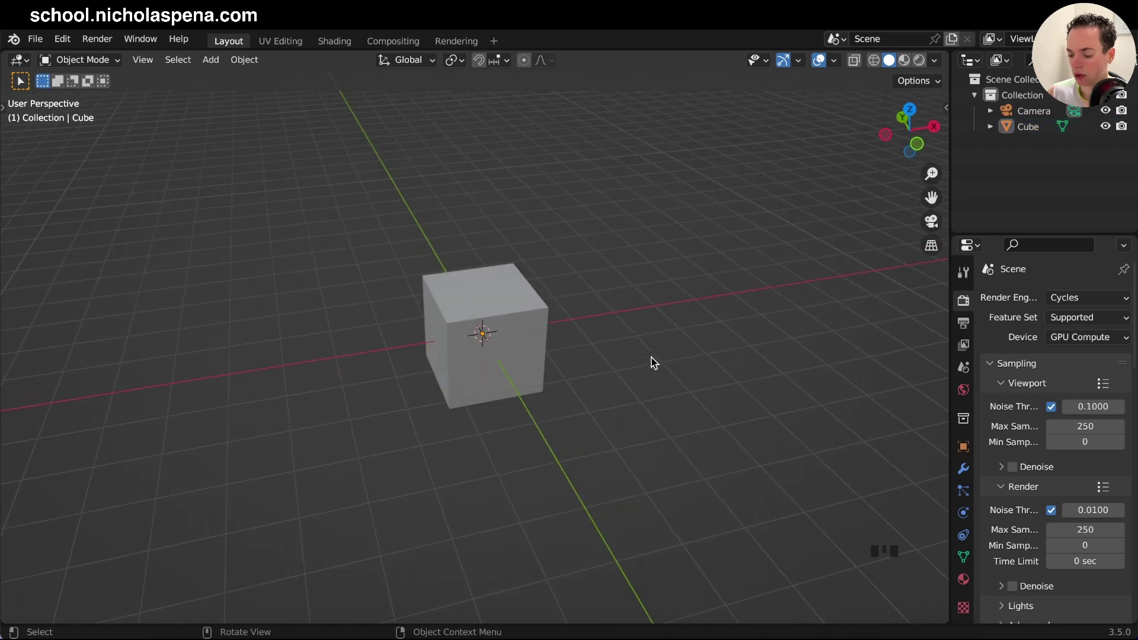
pyautogui.press('a')
pyautogui.press('x')
pyautogui.click(652, 358)
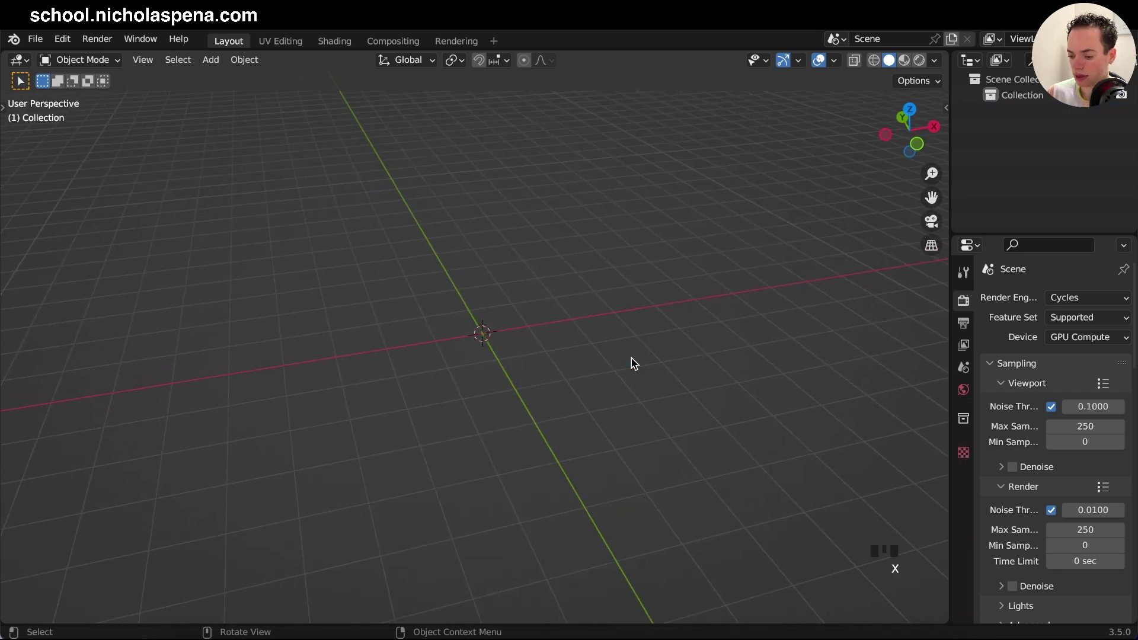
pyautogui.moveTo(628, 359); pyautogui.dragTo(629, 359, button='middle')
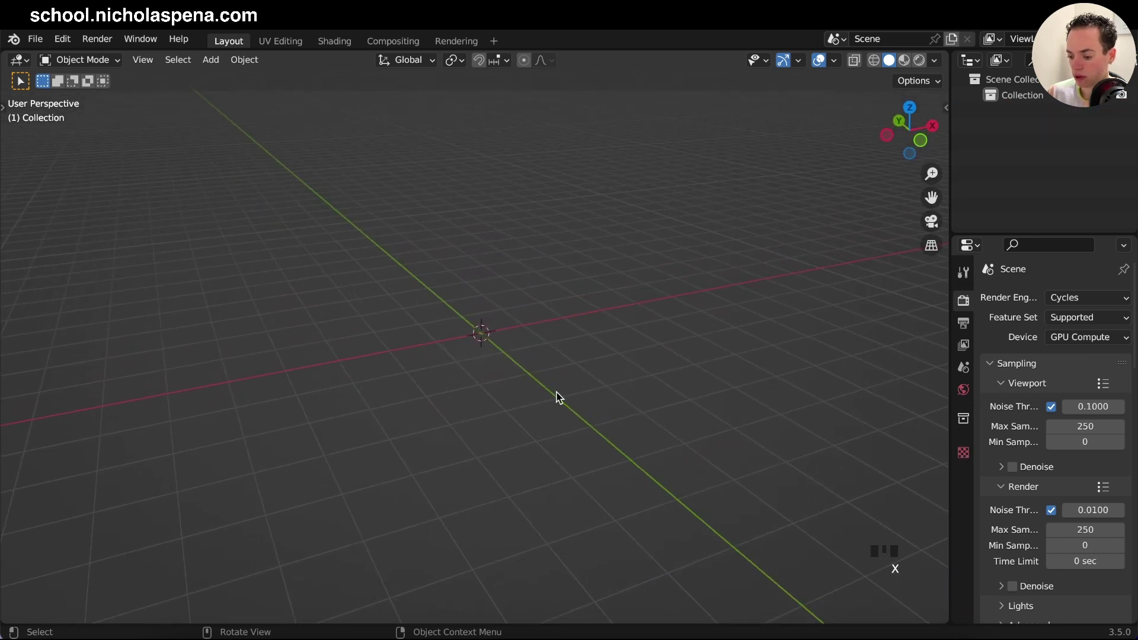
pyautogui.press('super+Tab')
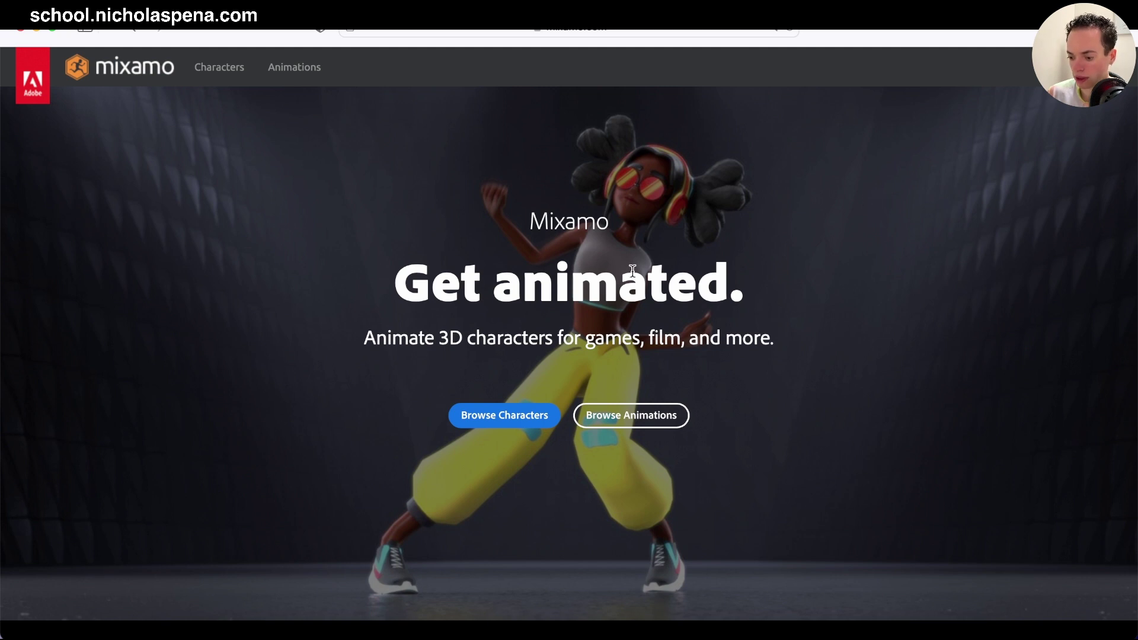
# Open Browse Characters to list the library with CH21_NONPBR in the preview
pyautogui.click(501, 416)
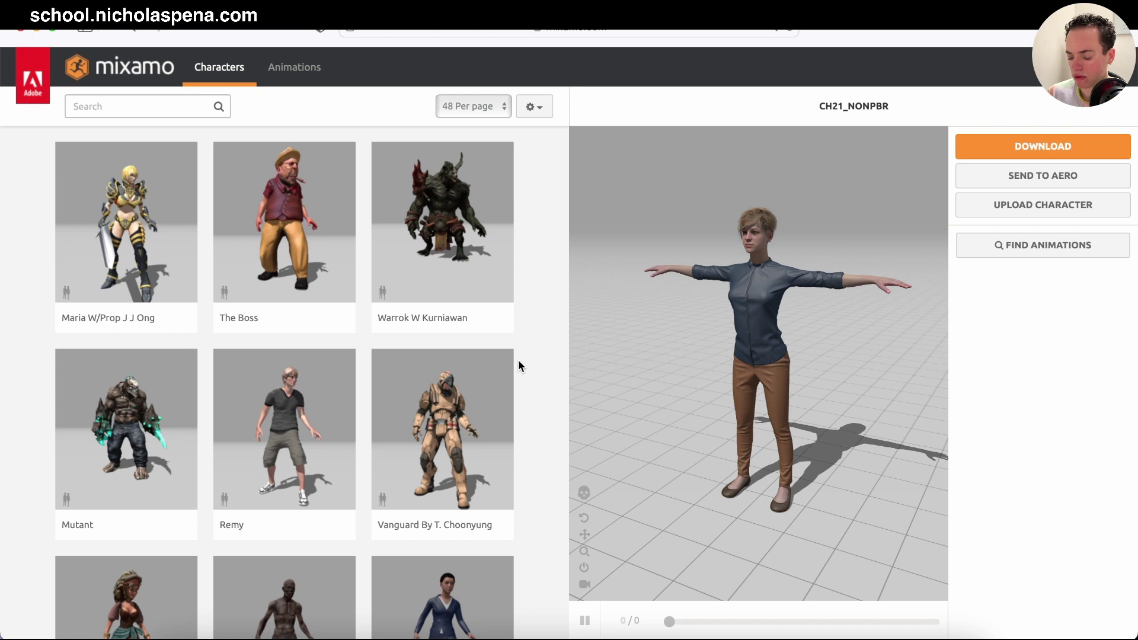
# Pick Romero from the character grid and confirm it with USE THIS CHARACTER
pyautogui.scroll(-20, 518, 366)
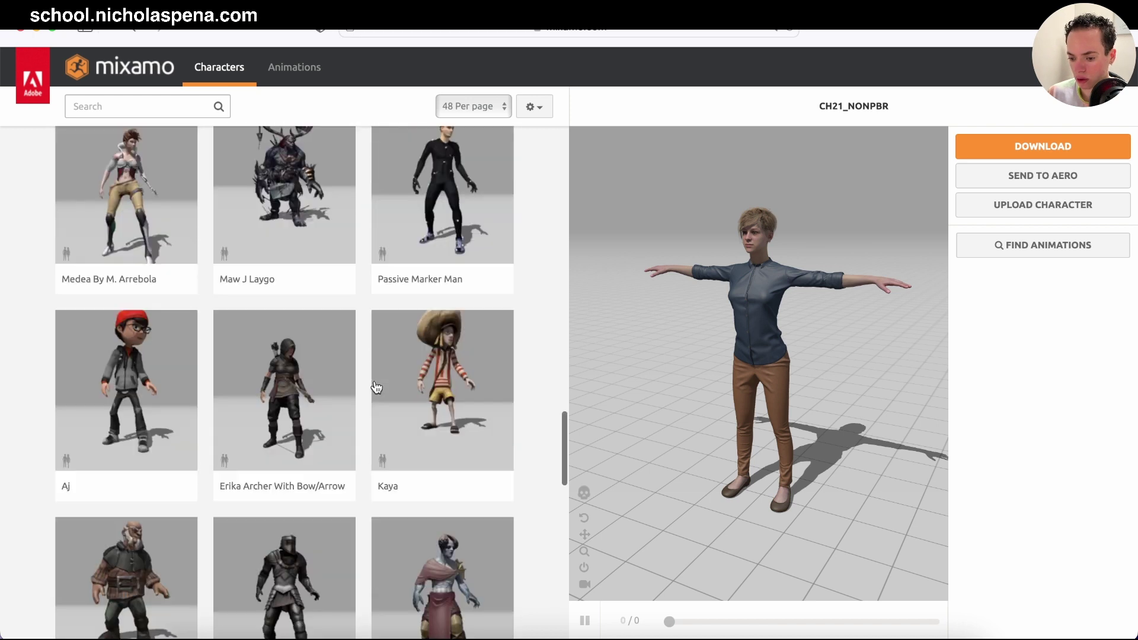
pyautogui.scroll(-20, 375, 388)
pyautogui.scroll(20, 376, 388)
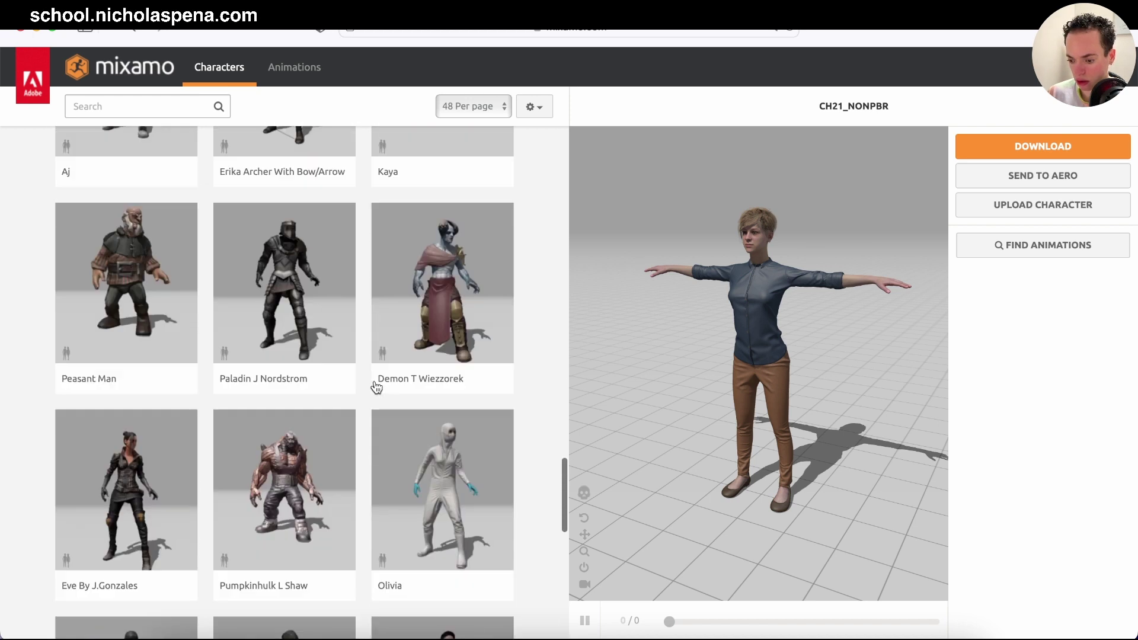
pyautogui.scroll(15, 376, 387)
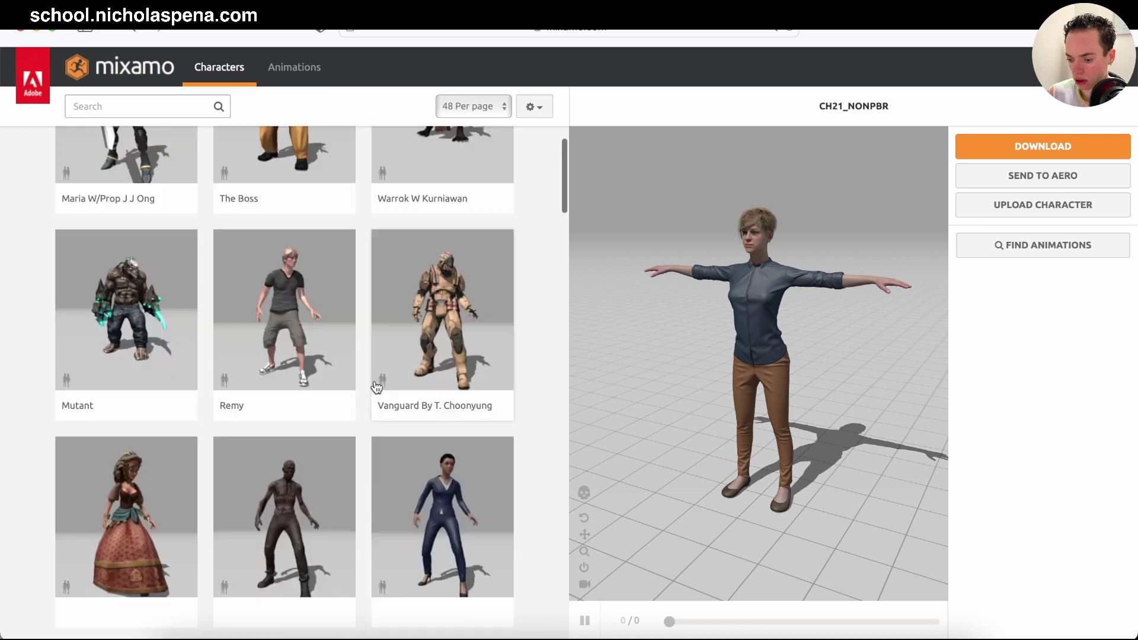
pyautogui.scroll(-1, 376, 388)
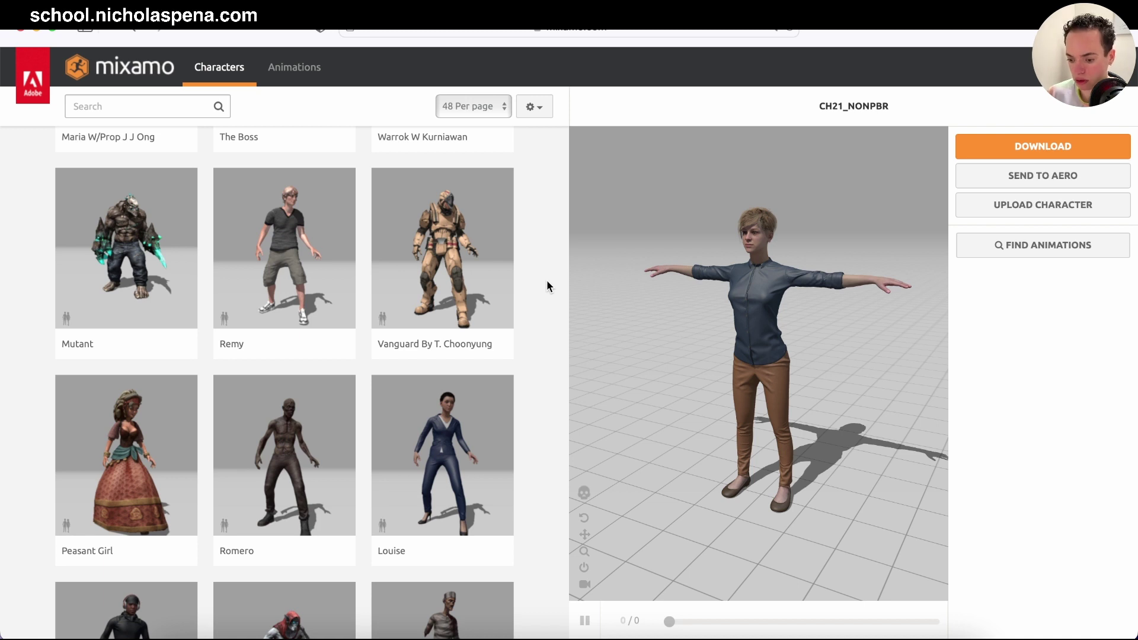
pyautogui.click(277, 468)
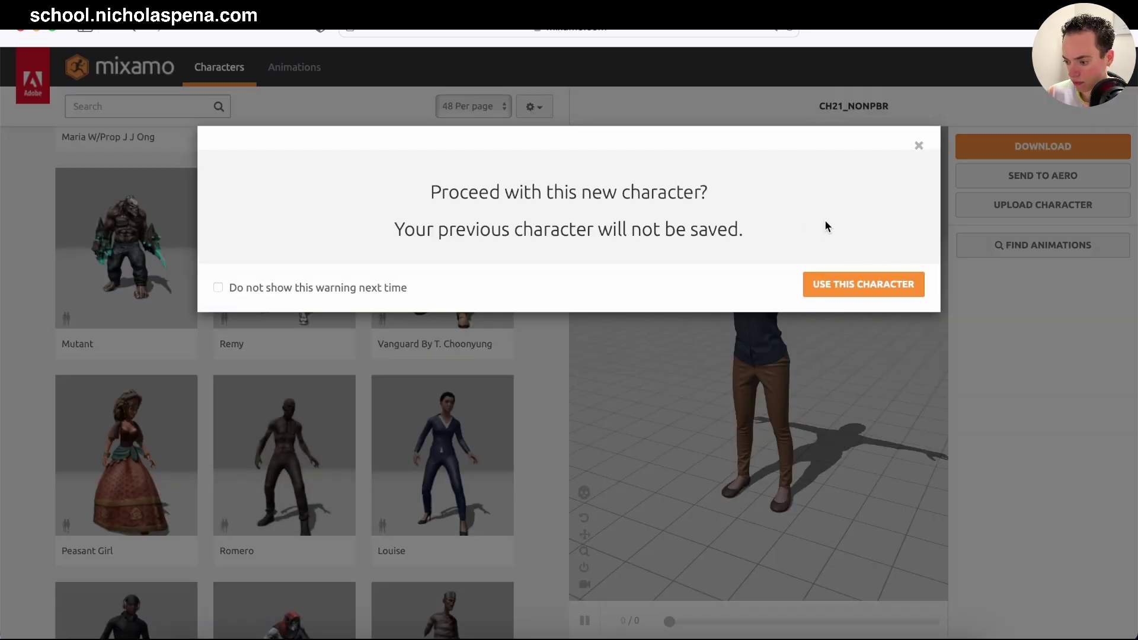
pyautogui.click(833, 284)
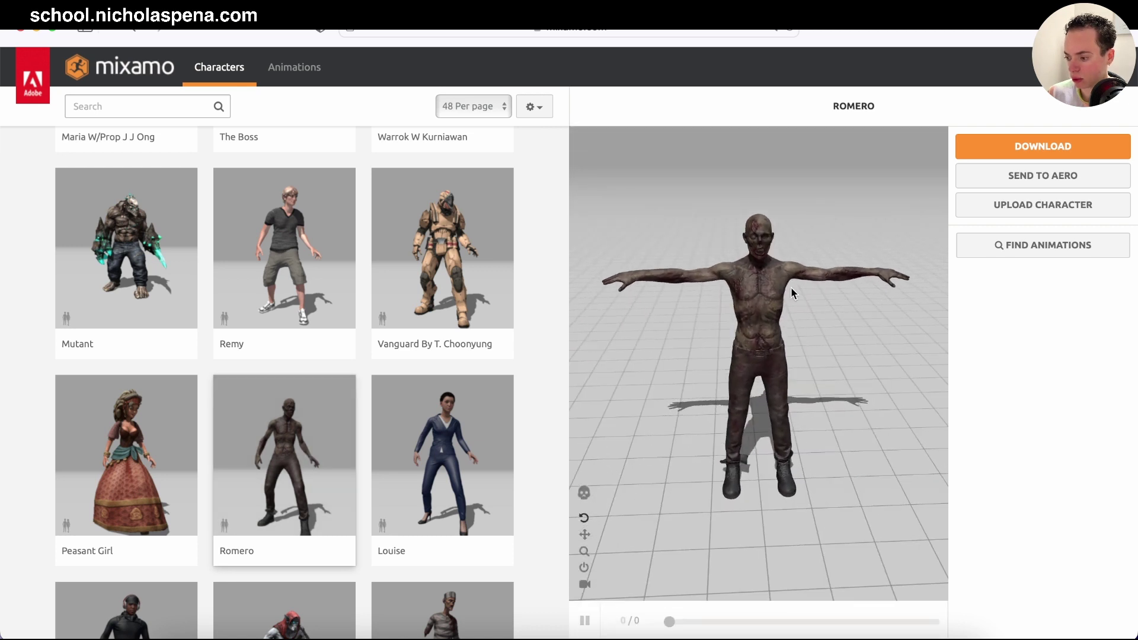
pyautogui.moveTo(802, 399); pyautogui.dragTo(813, 335)
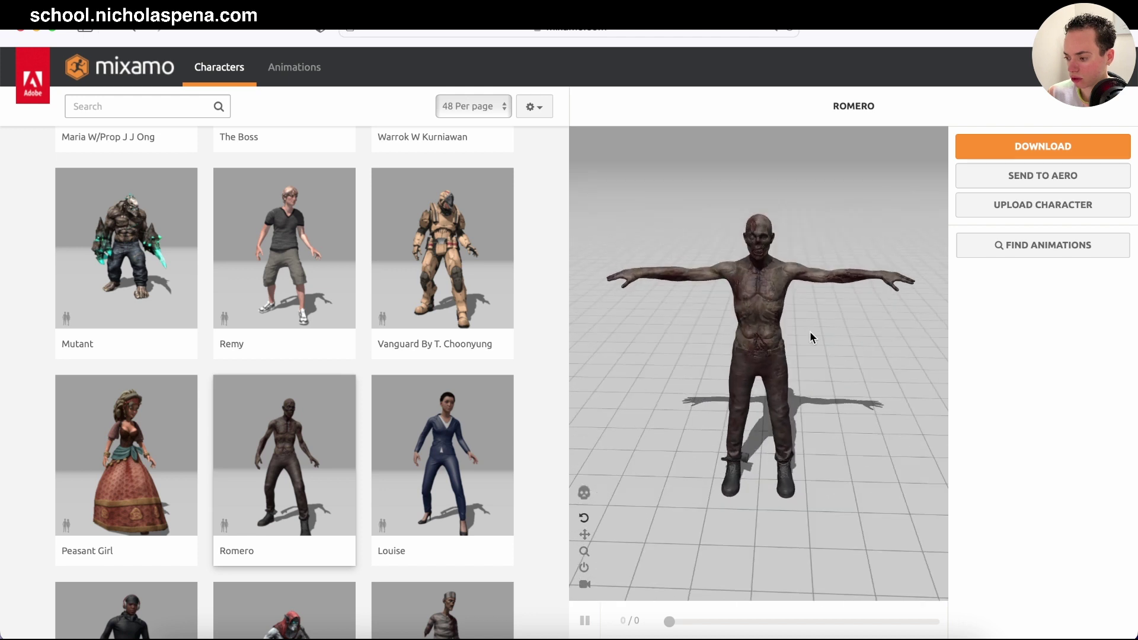
pyautogui.click(1050, 249)
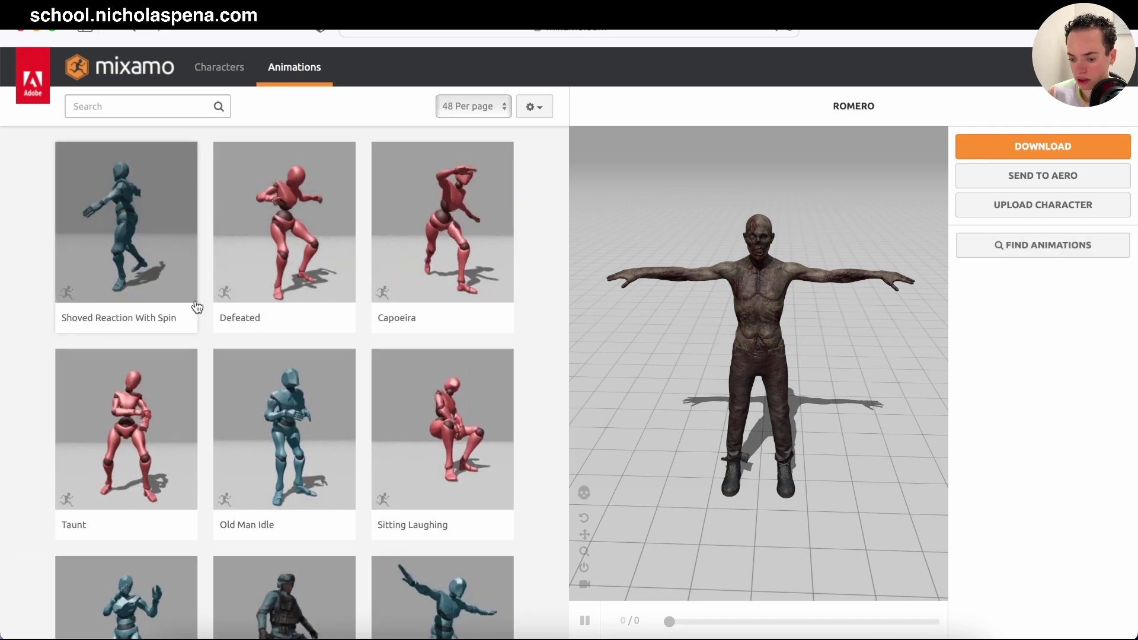
# Search the animations for 'standing', getting 624 results such as Standing Idle
pyautogui.scroll(-5, 228, 423)
pyautogui.scroll(-3, 227, 418)
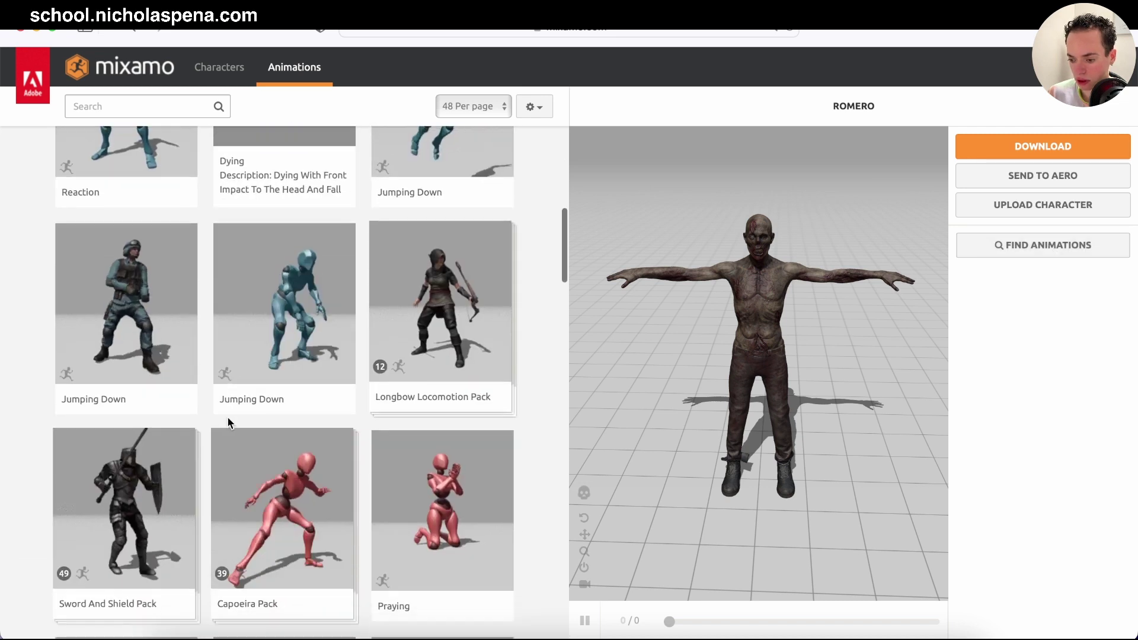
pyautogui.write('s')
pyautogui.write('tanding')
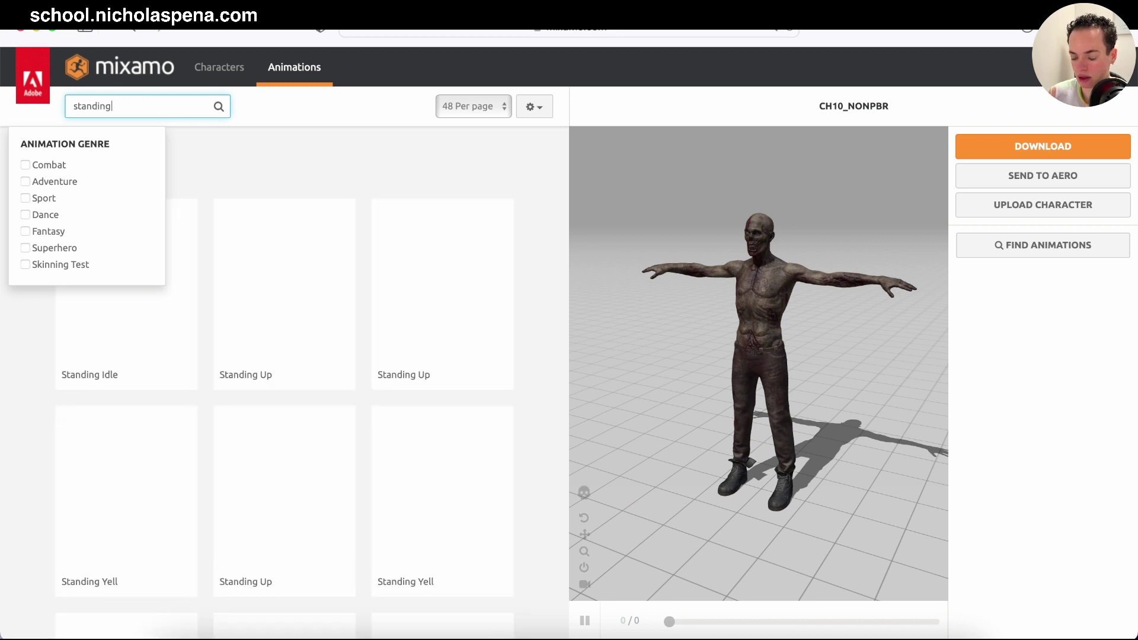
pyautogui.press('Return')
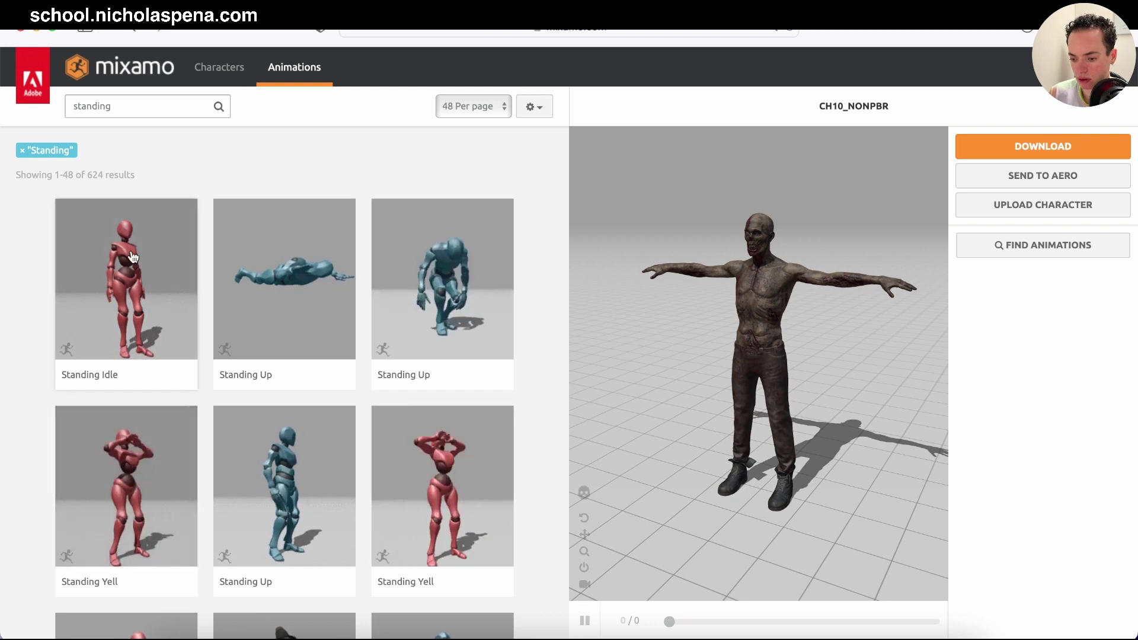
pyautogui.scroll(-7, 134, 285)
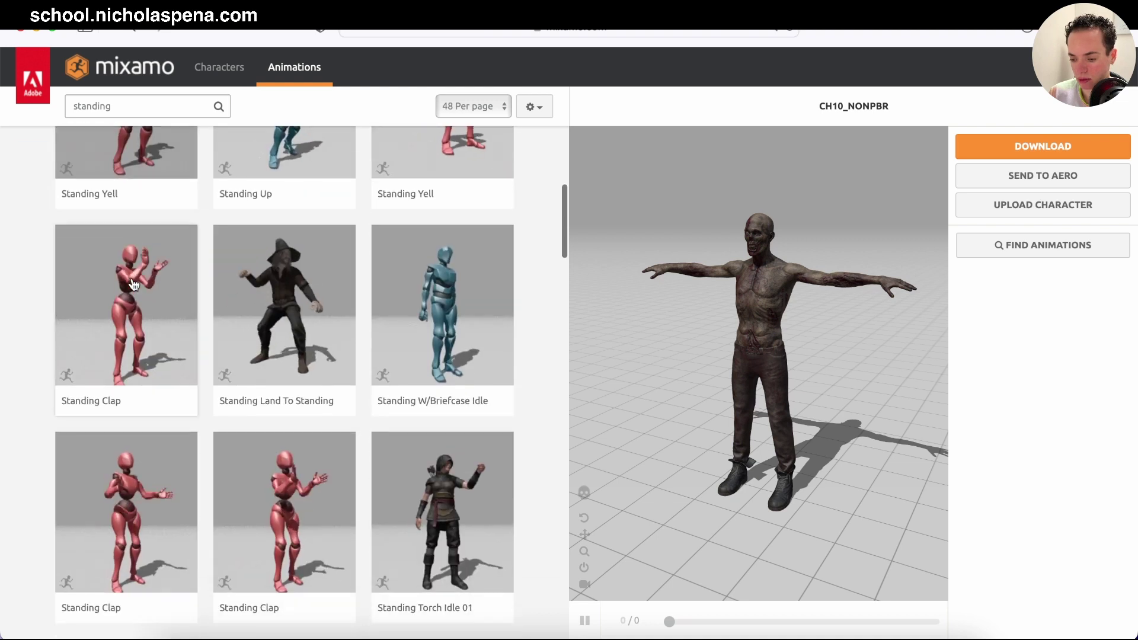
pyautogui.scroll(-9, 447, 368)
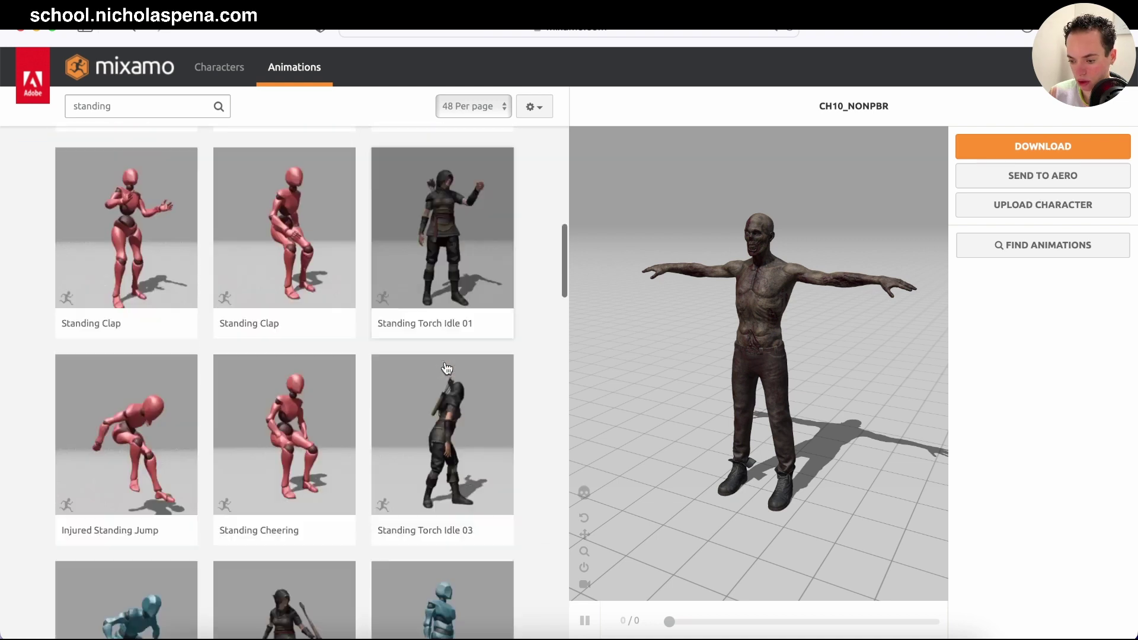
pyautogui.scroll(-5, 447, 368)
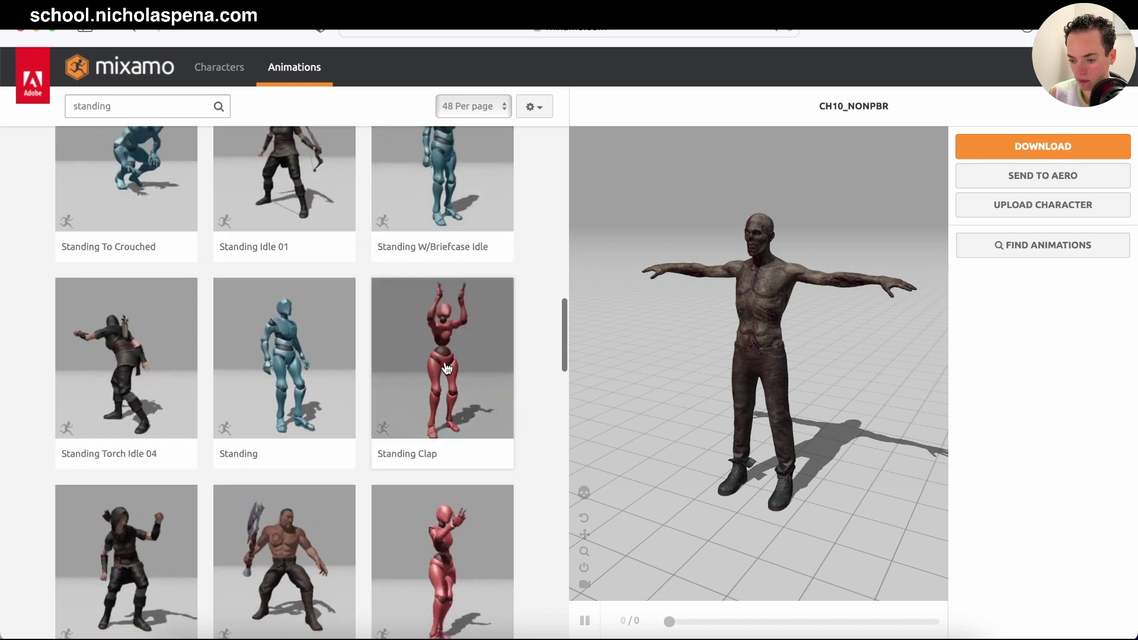
pyautogui.scroll(20, 447, 368)
pyautogui.scroll(-1, 447, 367)
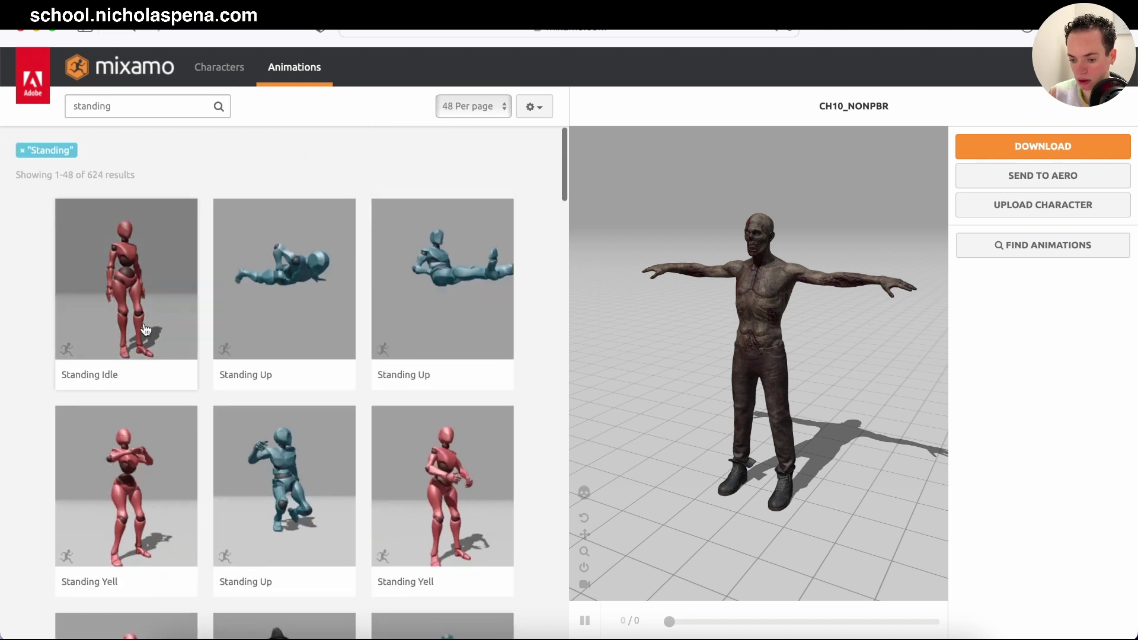
# Apply Standing Idle to Romero and set Character Arm-Space to 39
pyautogui.click(118, 301)
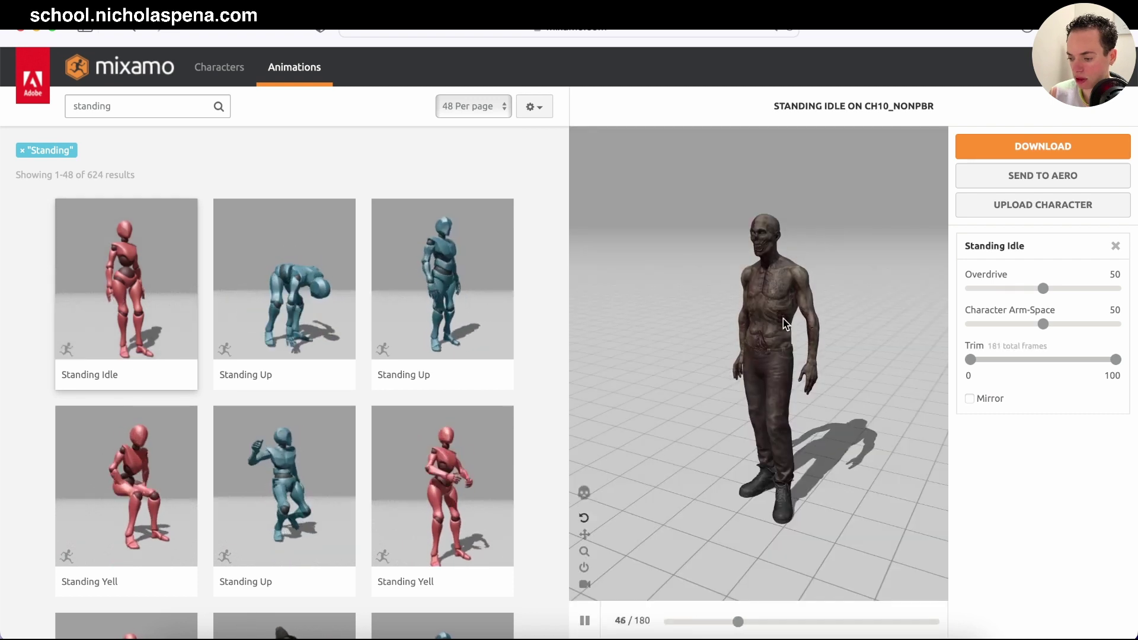
pyautogui.moveTo(781, 339); pyautogui.dragTo(811, 392)
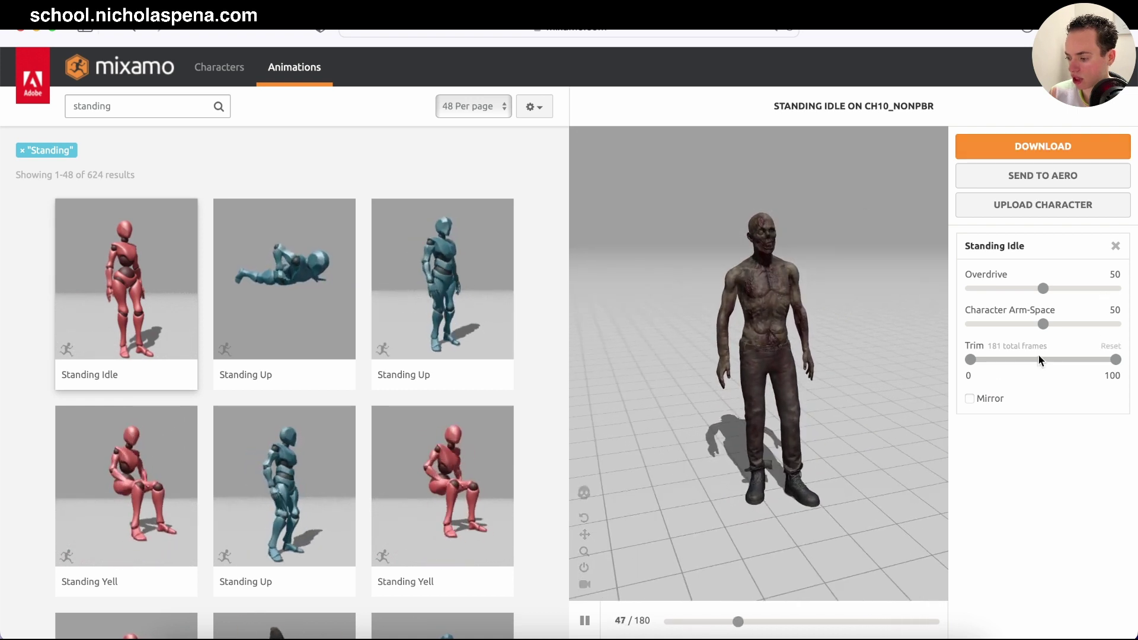
pyautogui.moveTo(1034, 323)
pyautogui.mouseDown()
pyautogui.moveTo(1000, 325)
pyautogui.moveTo(1080, 325)
pyautogui.moveTo(1027, 323)
pyautogui.mouseUp()
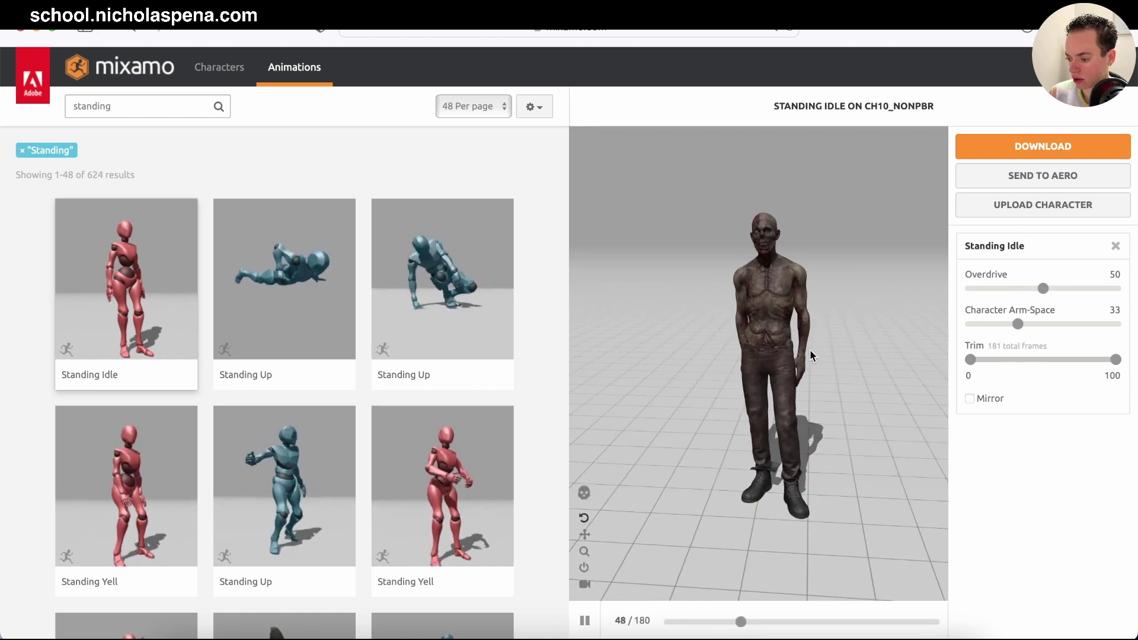
pyautogui.moveTo(807, 351); pyautogui.dragTo(937, 325)
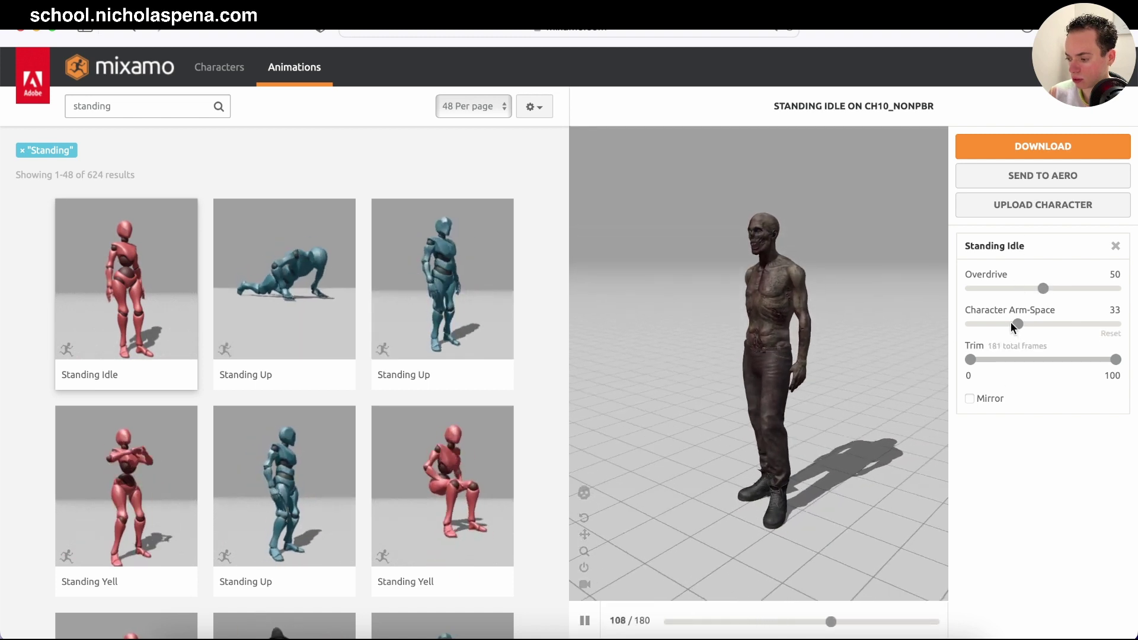
pyautogui.moveTo(1017, 324); pyautogui.dragTo(1027, 326)
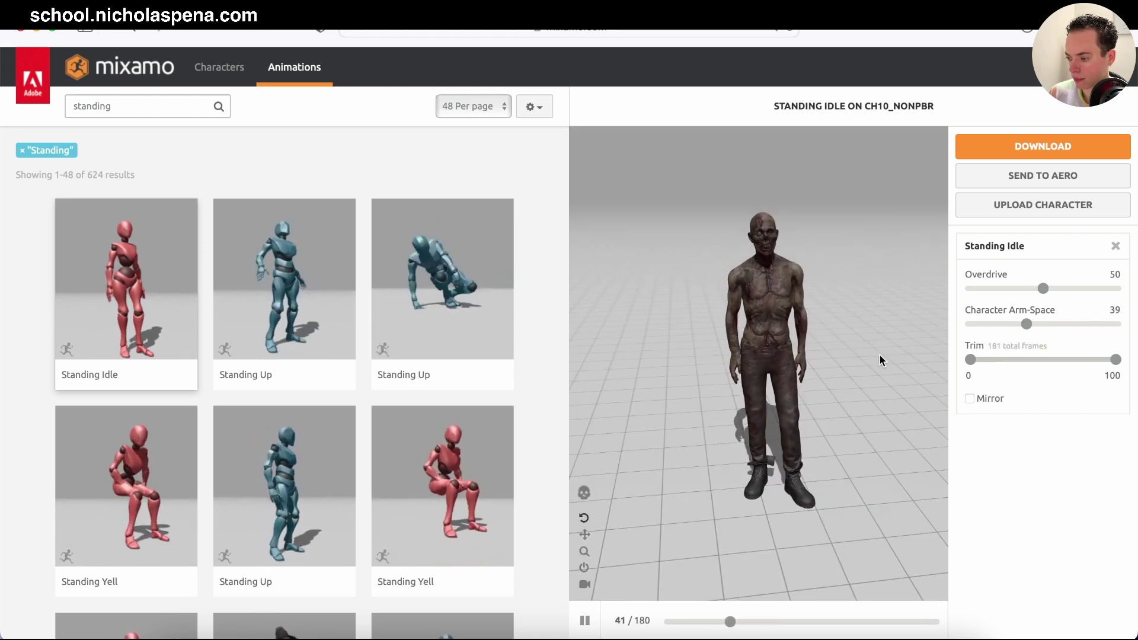
pyautogui.click(1036, 149)
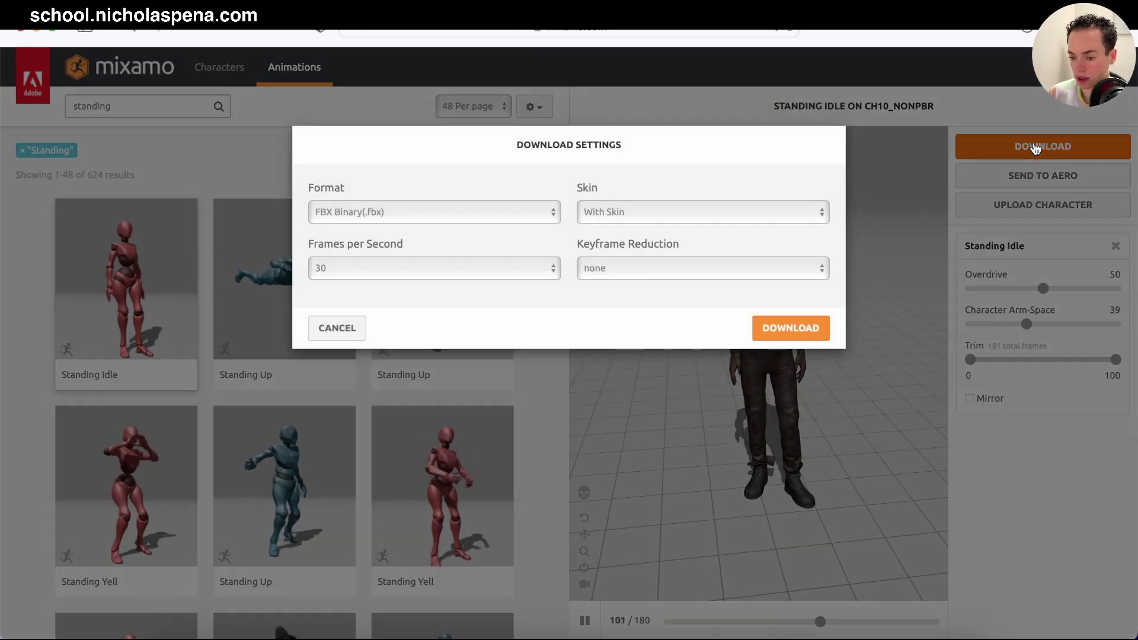
# Set the download format to FBX Binary and the skin option to With Skin
pyautogui.click(396, 216)
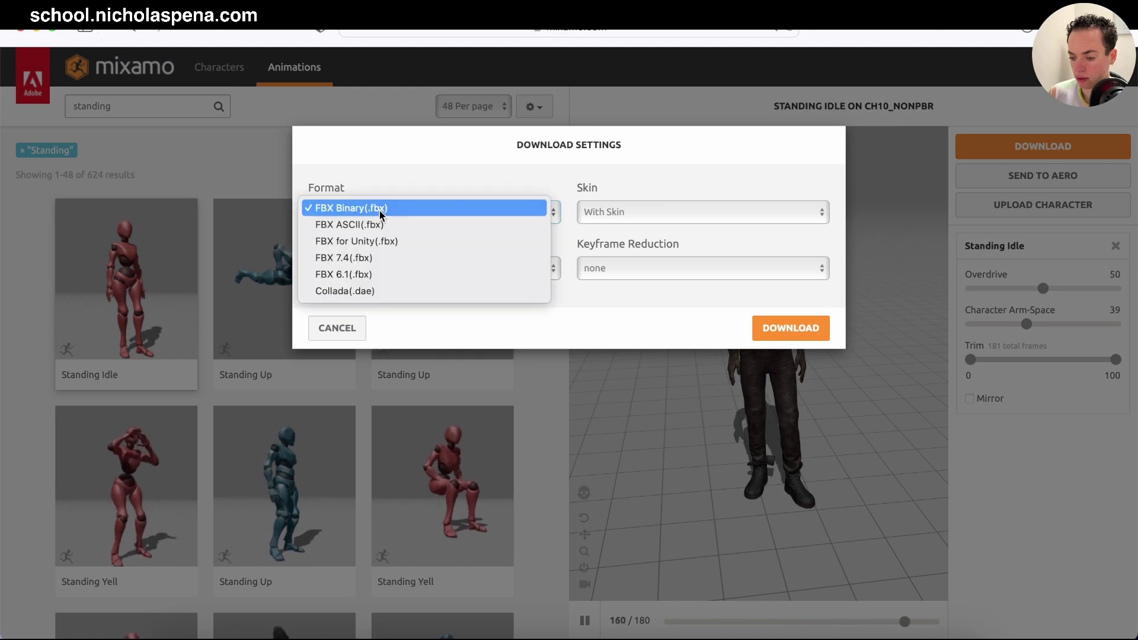
pyautogui.click(396, 209)
pyautogui.click(613, 216)
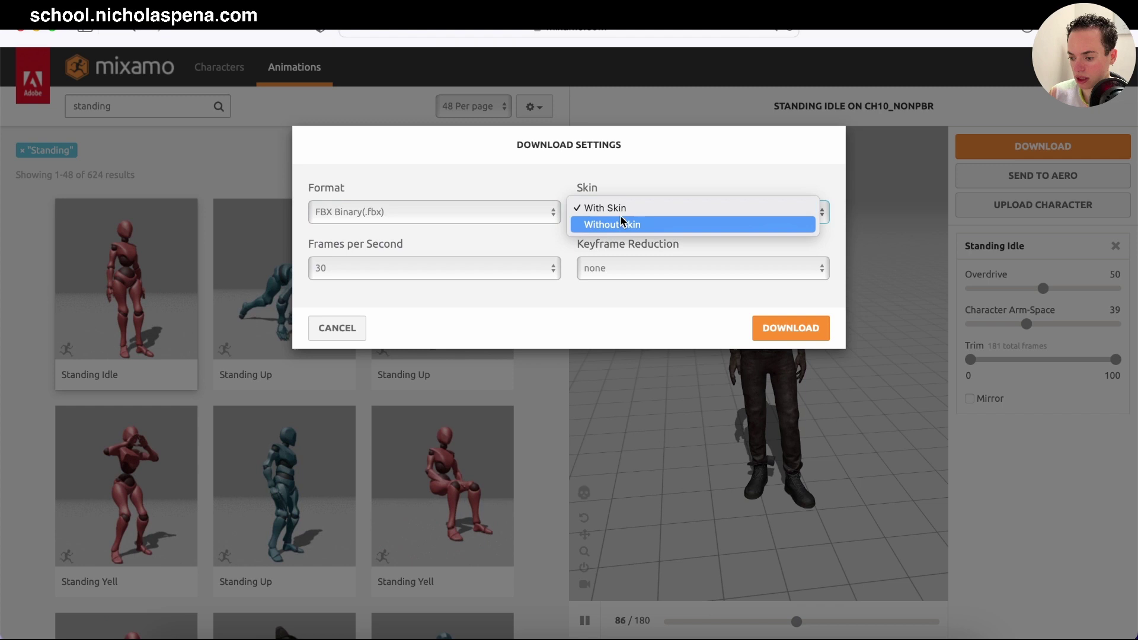
pyautogui.click(621, 223)
pyautogui.click(623, 217)
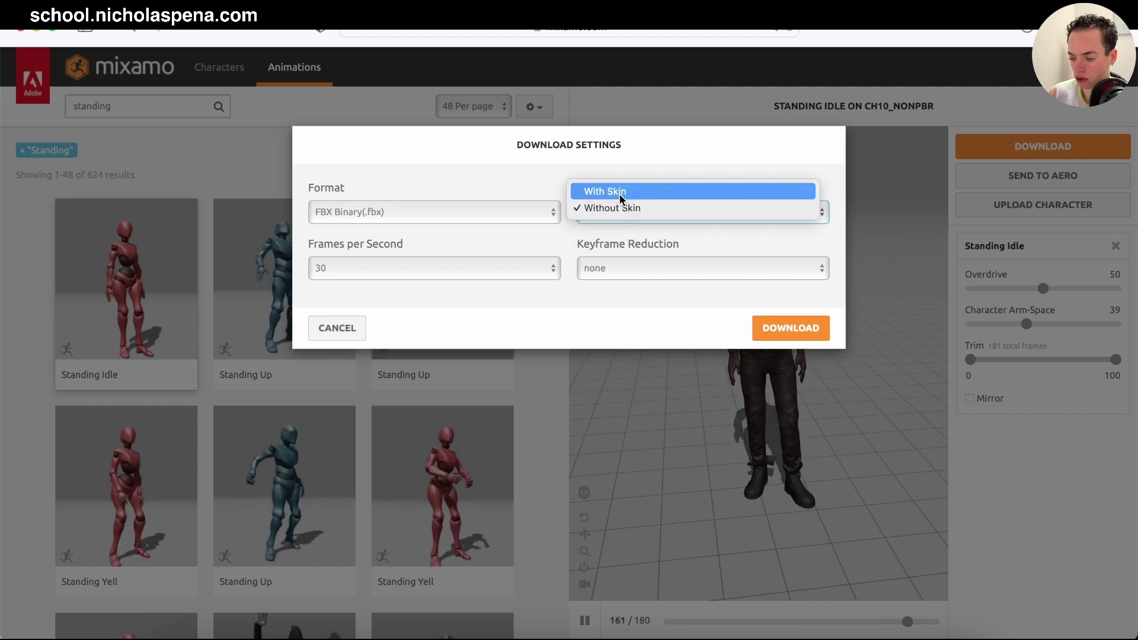
pyautogui.click(620, 193)
# Choose 30 frames per second with no keyframe reduction and download the animation
pyautogui.click(354, 268)
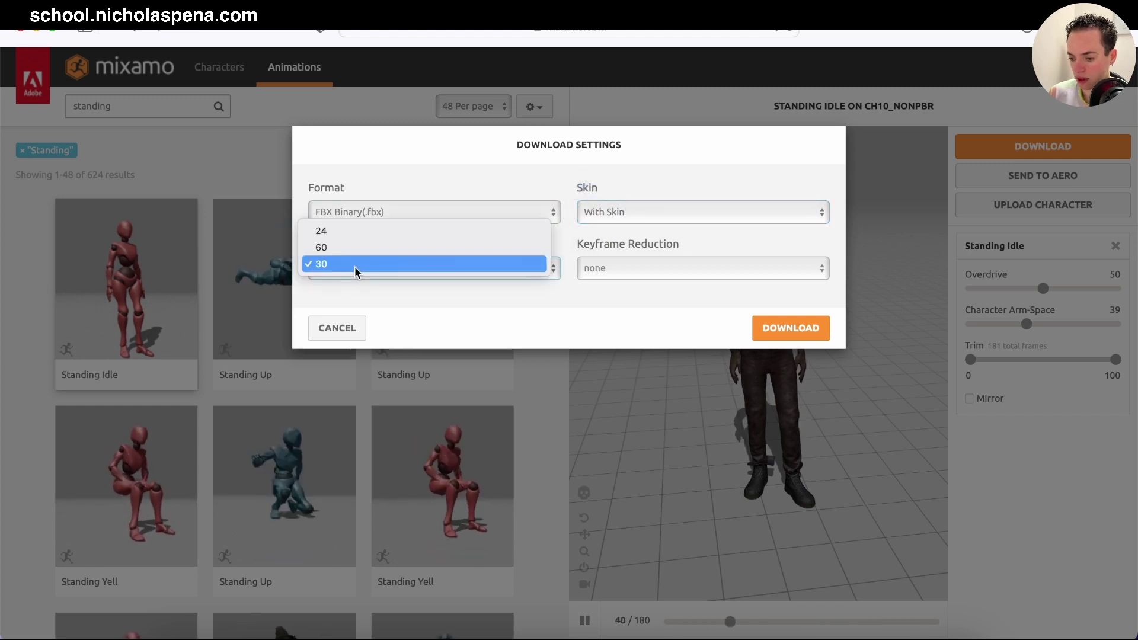
pyautogui.click(317, 265)
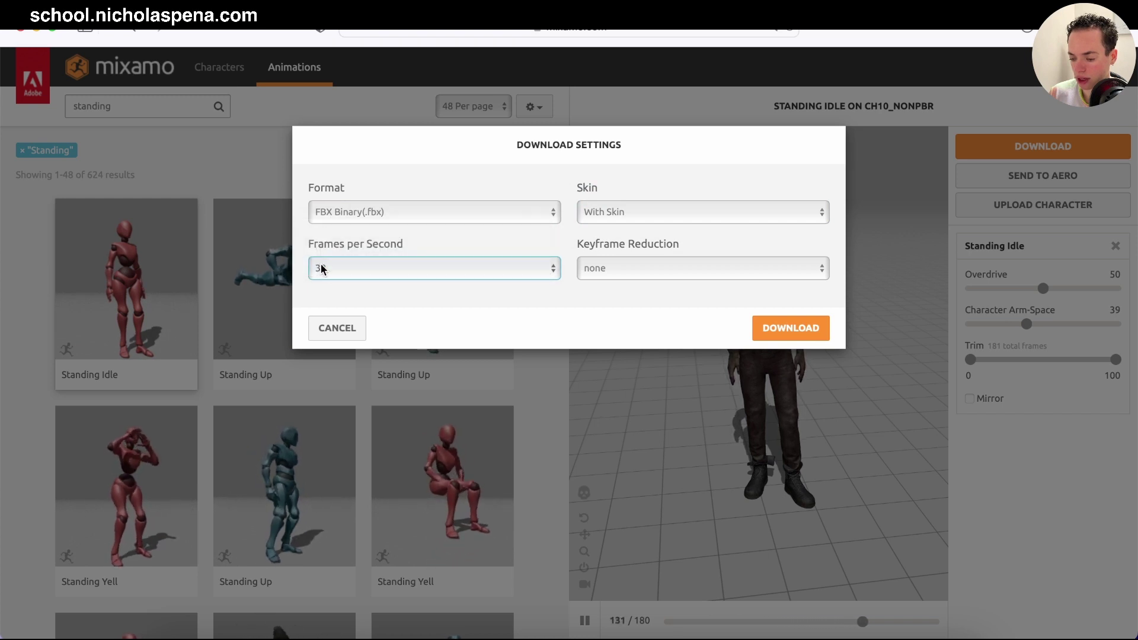
pyautogui.click(621, 269)
pyautogui.click(606, 266)
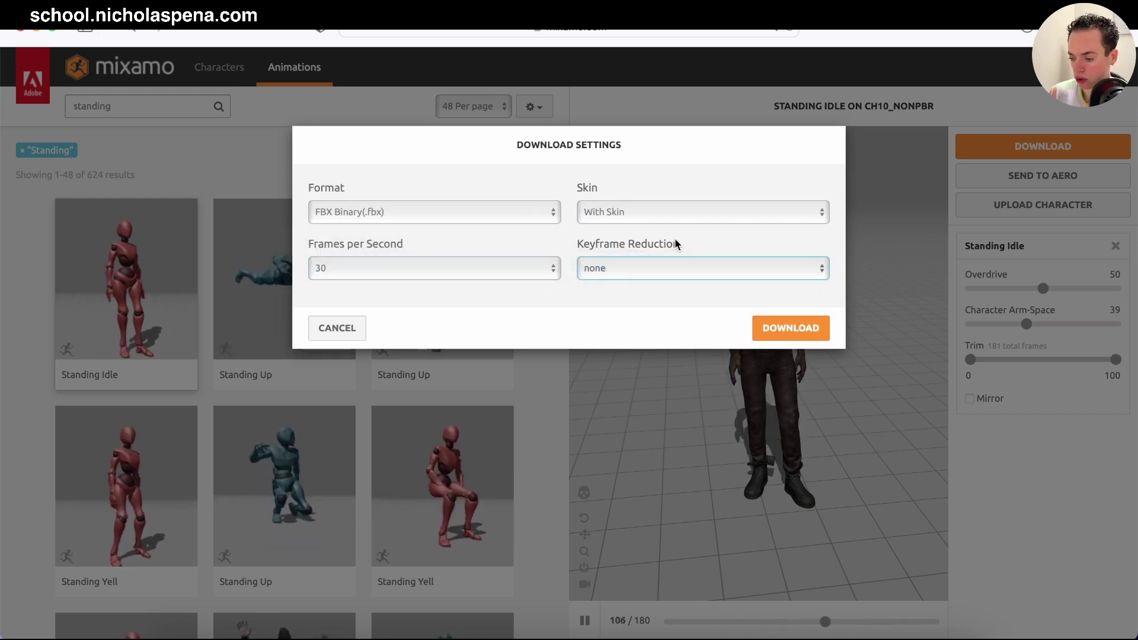
pyautogui.click(790, 330)
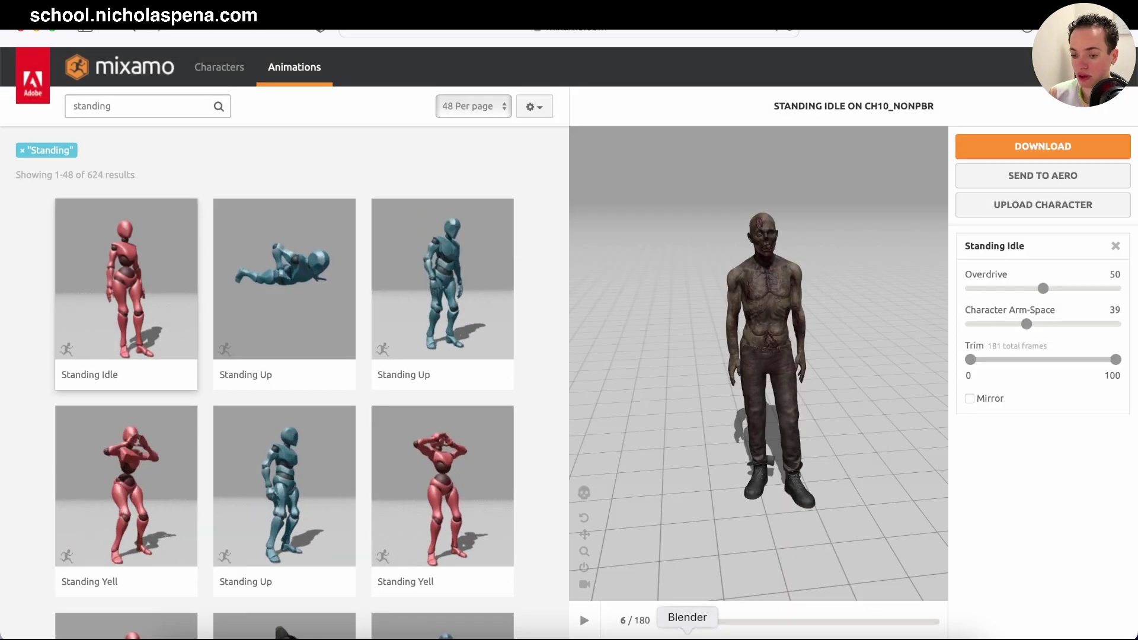
pyautogui.click(688, 634)
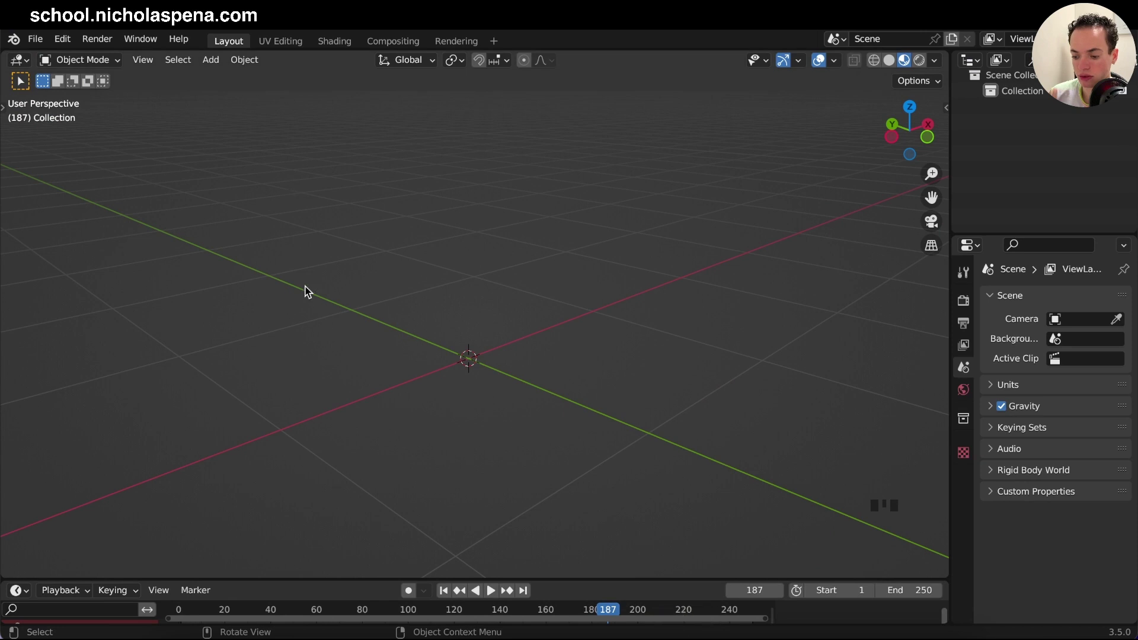
# Jump to frame 1 and import Standing Idle.fbx from Downloads as an FBX file
pyautogui.click(448, 590)
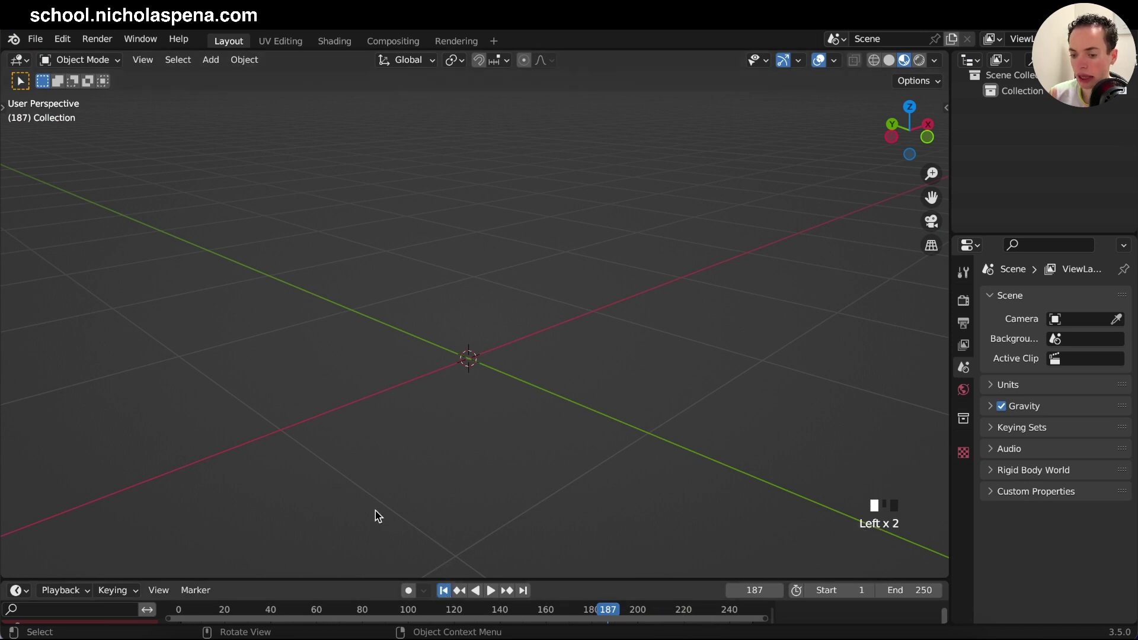
pyautogui.click(57, 37)
pyautogui.moveTo(35, 39)
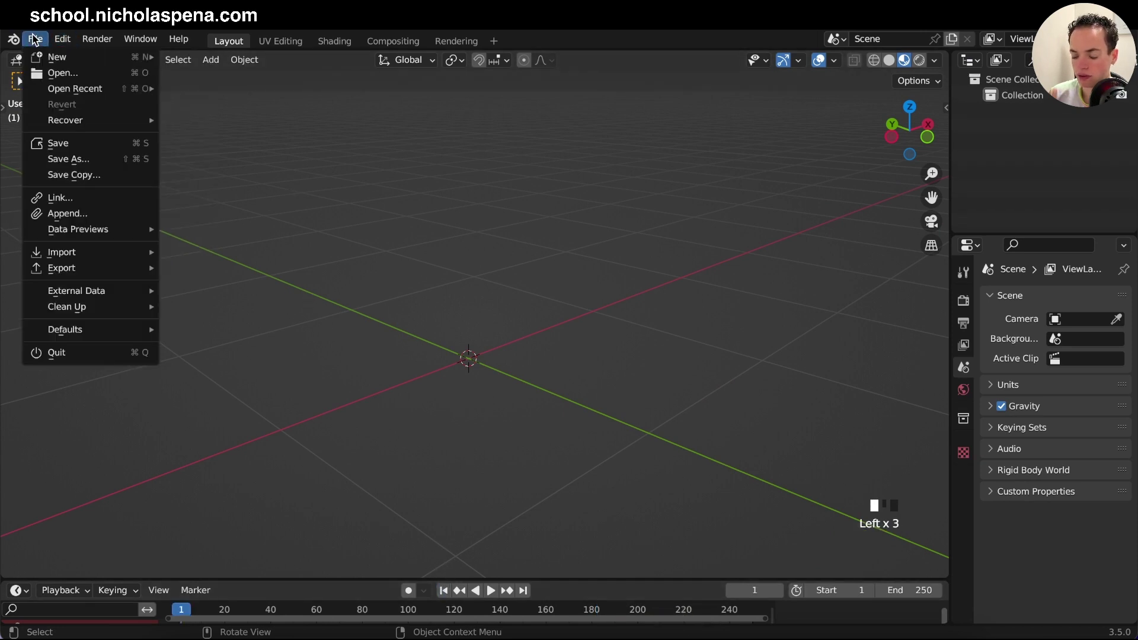
pyautogui.moveTo(72, 257)
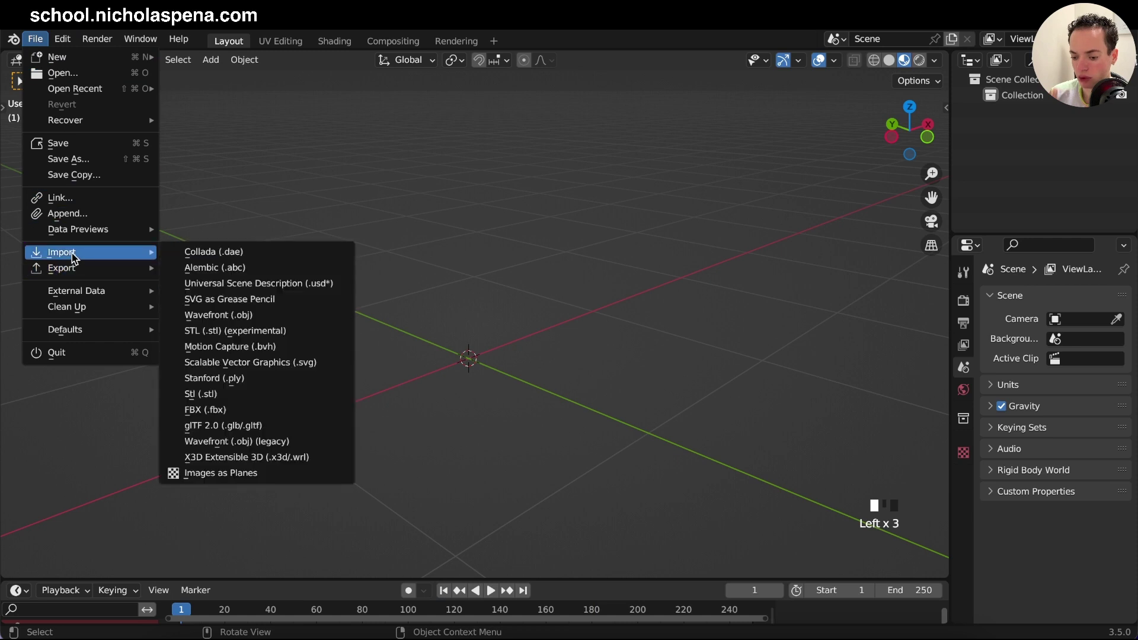
pyautogui.click(228, 410)
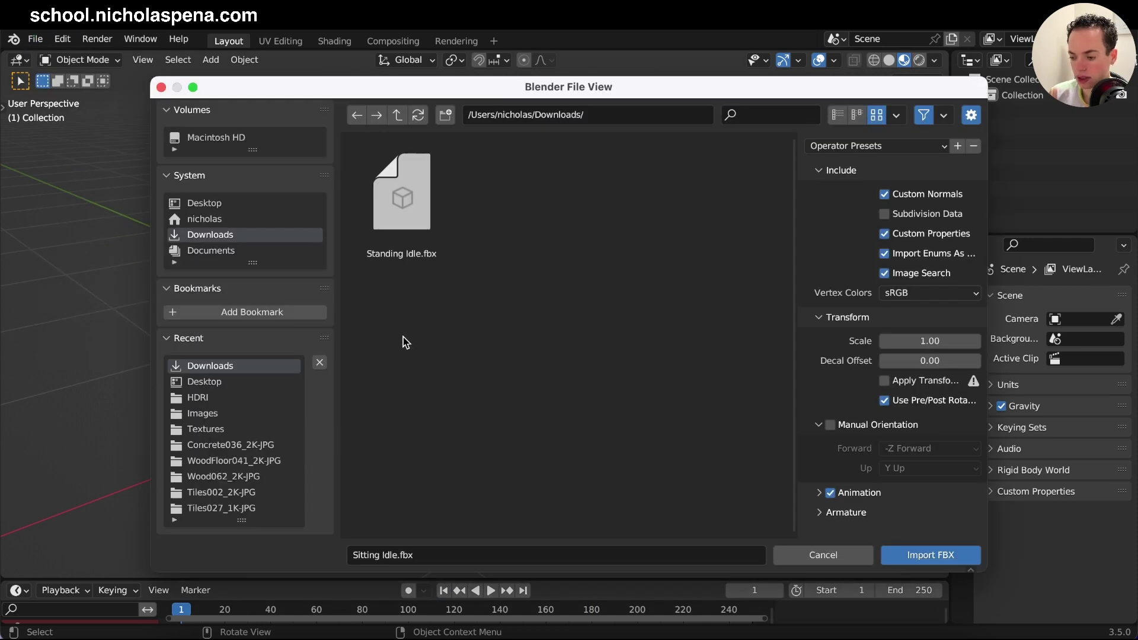
pyautogui.click(427, 213)
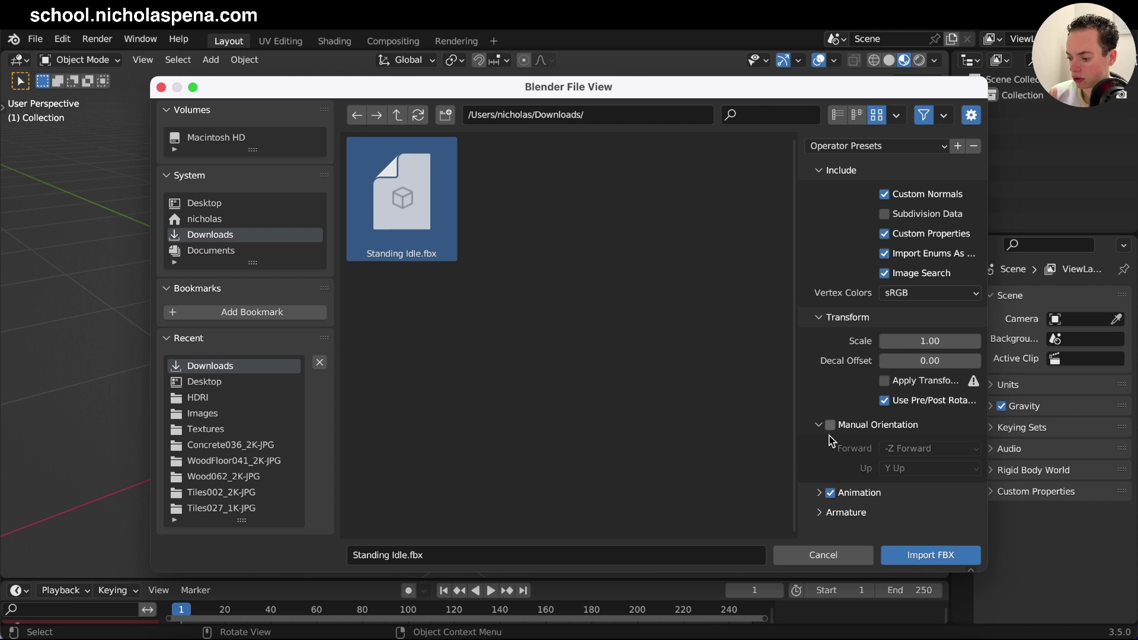
pyautogui.click(821, 493)
pyautogui.click(821, 493)
pyautogui.click(939, 561)
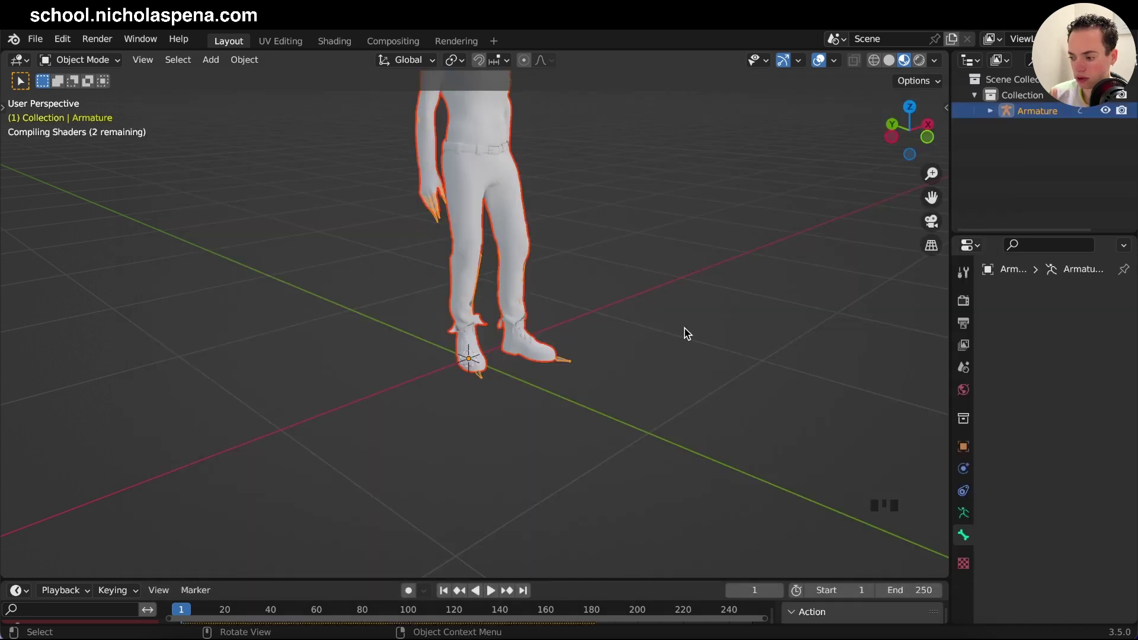
# Inspect Romero in Material Preview, then leave the viewport in Solid shading with nothing selected
pyautogui.scroll(-2, 687, 334)
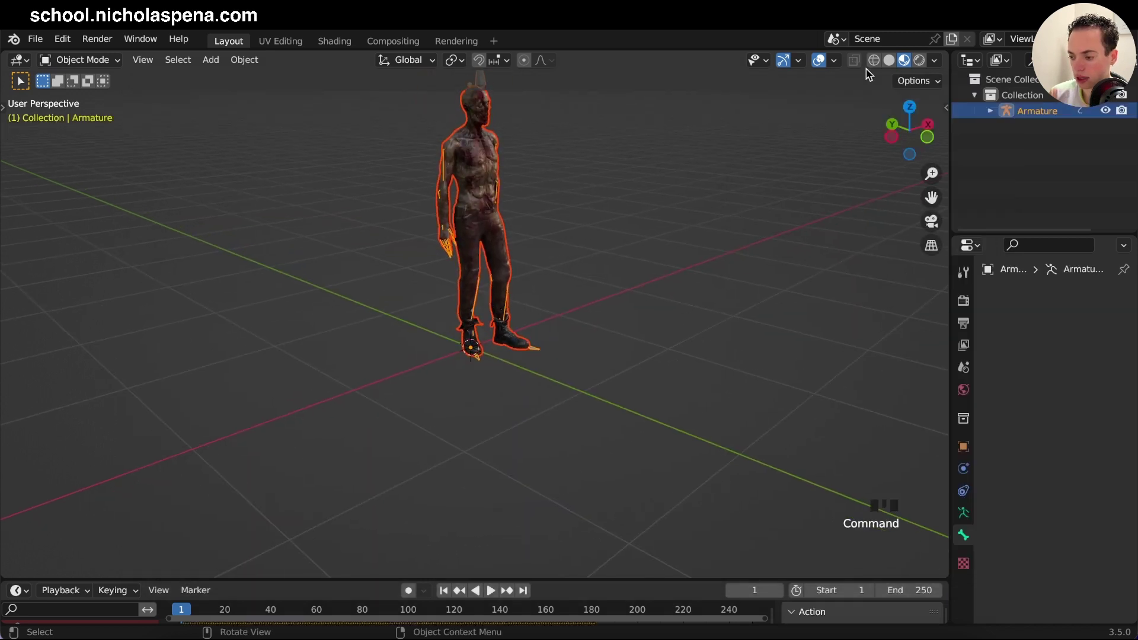
pyautogui.click(891, 61)
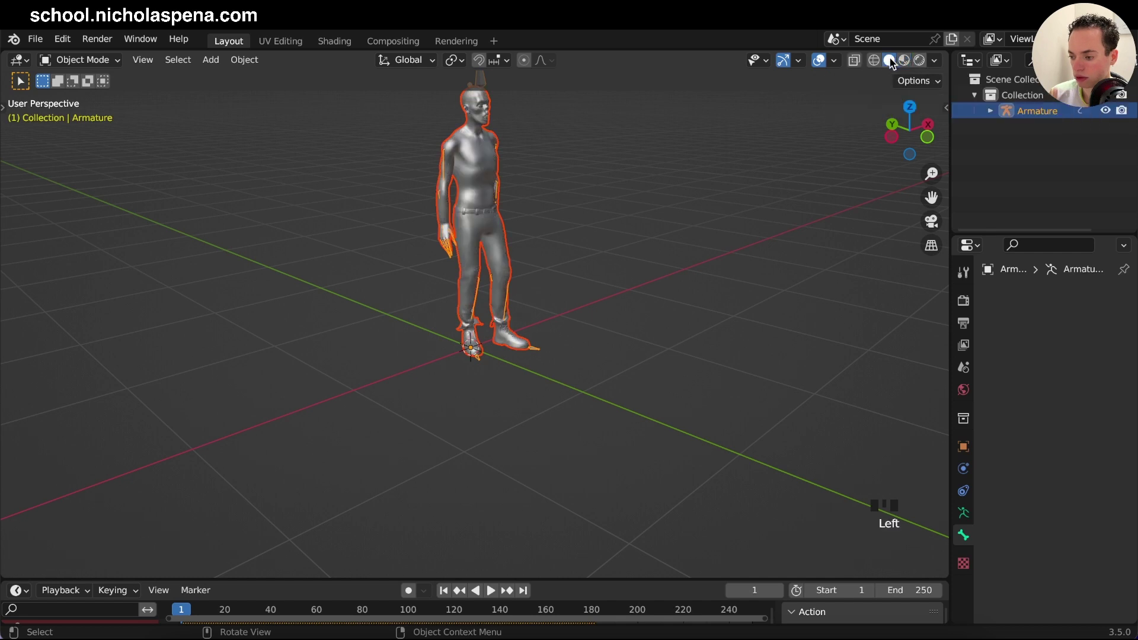
pyautogui.click(904, 60)
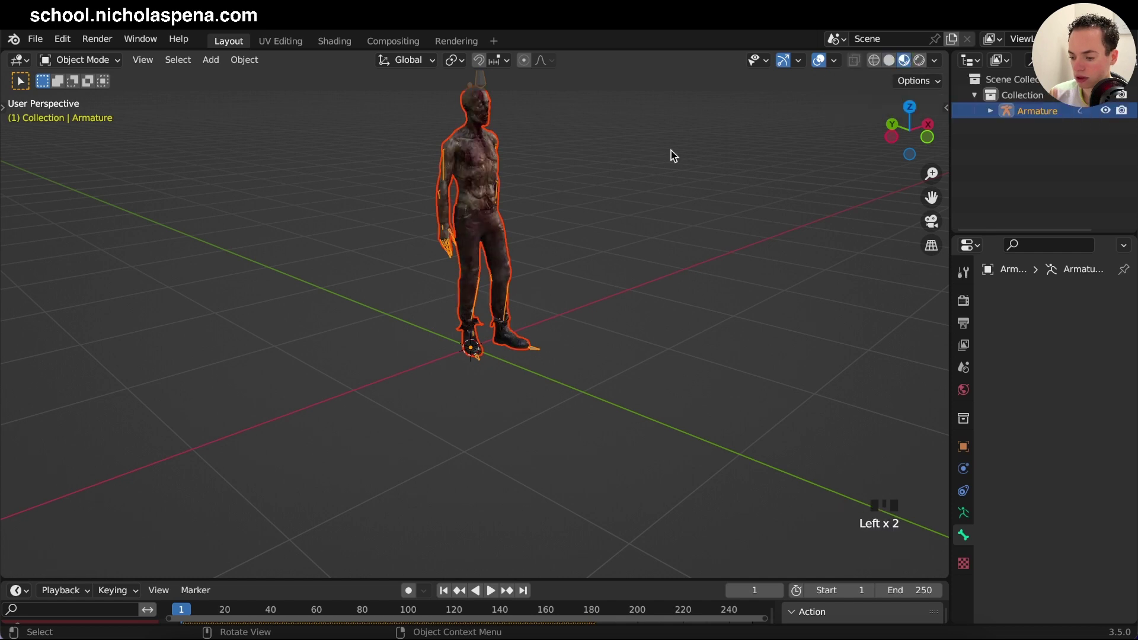
pyautogui.scroll(4, 671, 153)
pyautogui.scroll(-6, 671, 152)
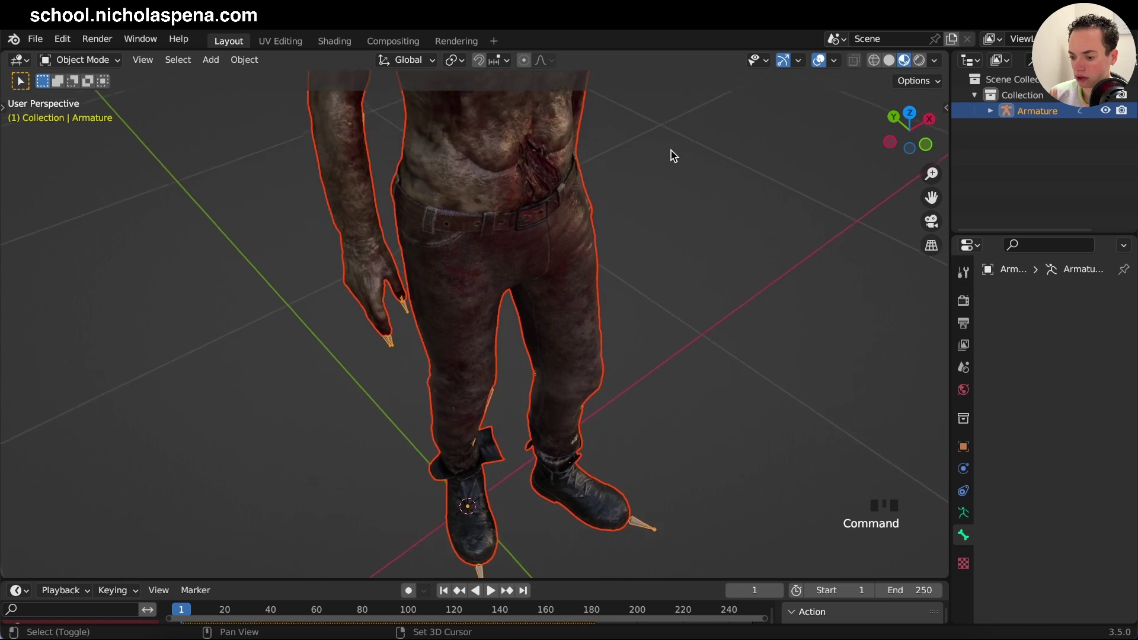
pyautogui.moveTo(671, 151); pyautogui.dragTo(671, 151, button='middle')
pyautogui.click(889, 60)
pyautogui.scroll(-2, 633, 276)
pyautogui.click(633, 277)
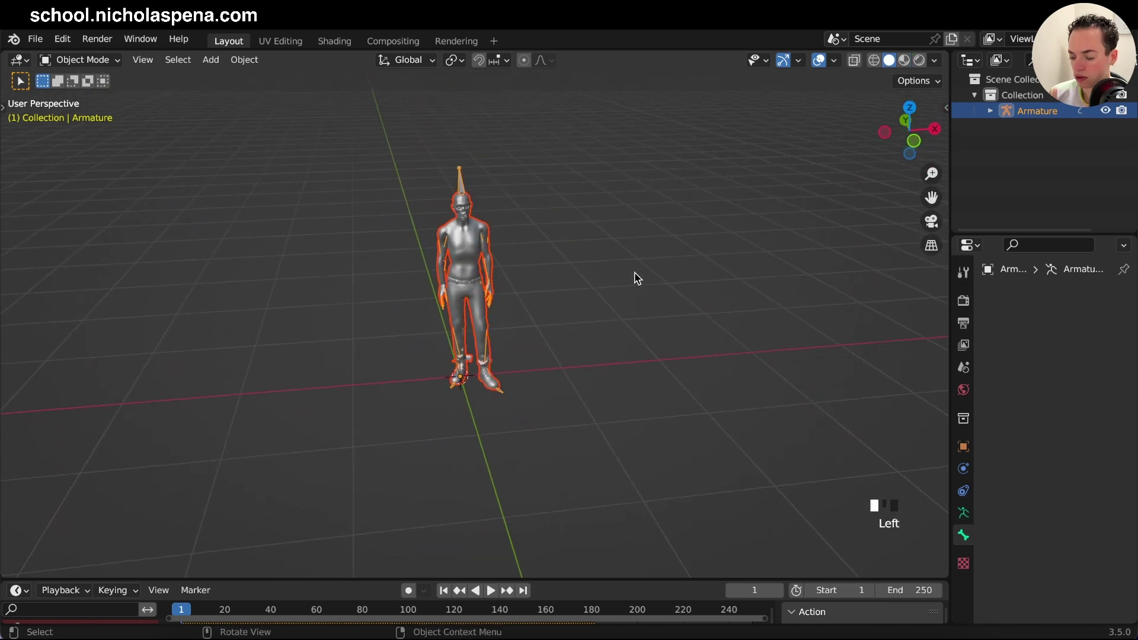
pyautogui.click(463, 257)
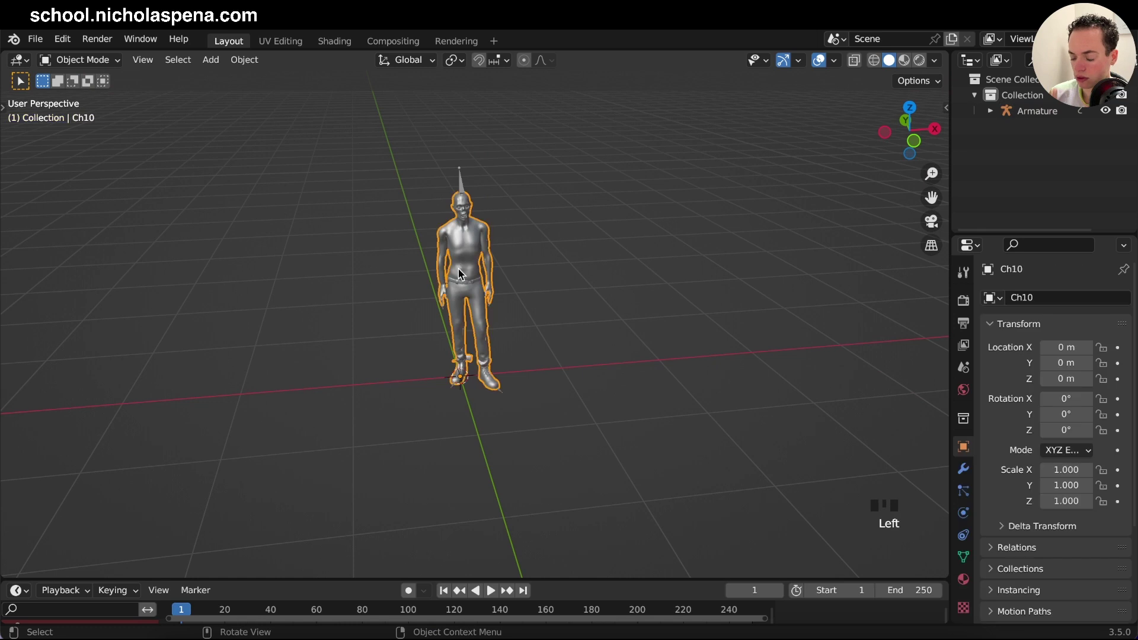
pyautogui.press('g')
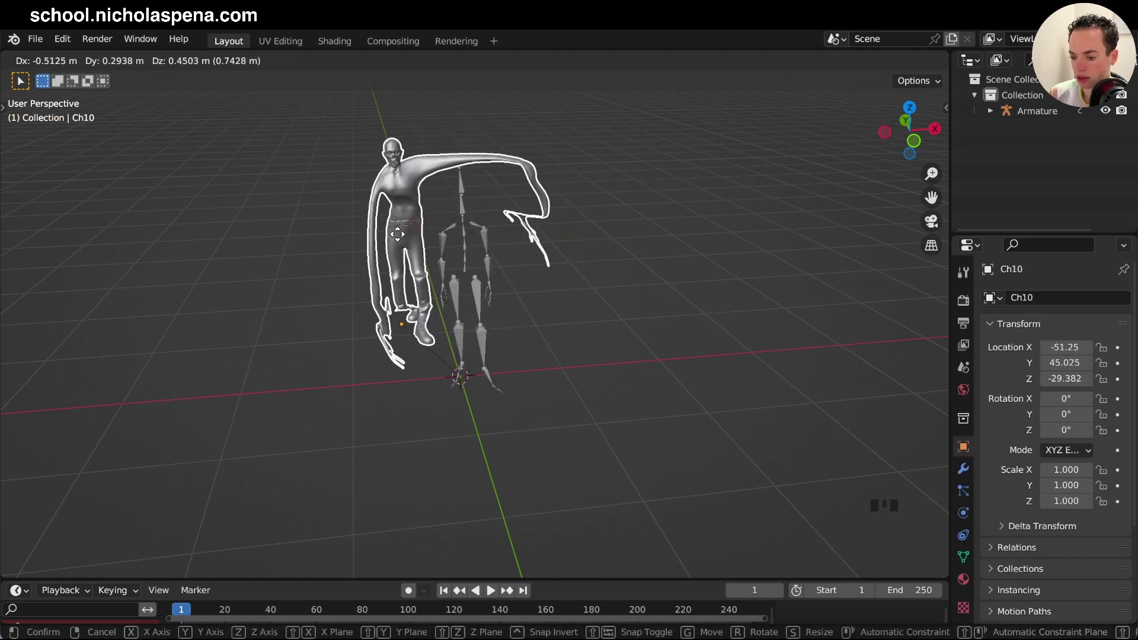
pyautogui.rightClick(520, 270)
pyautogui.press('super')
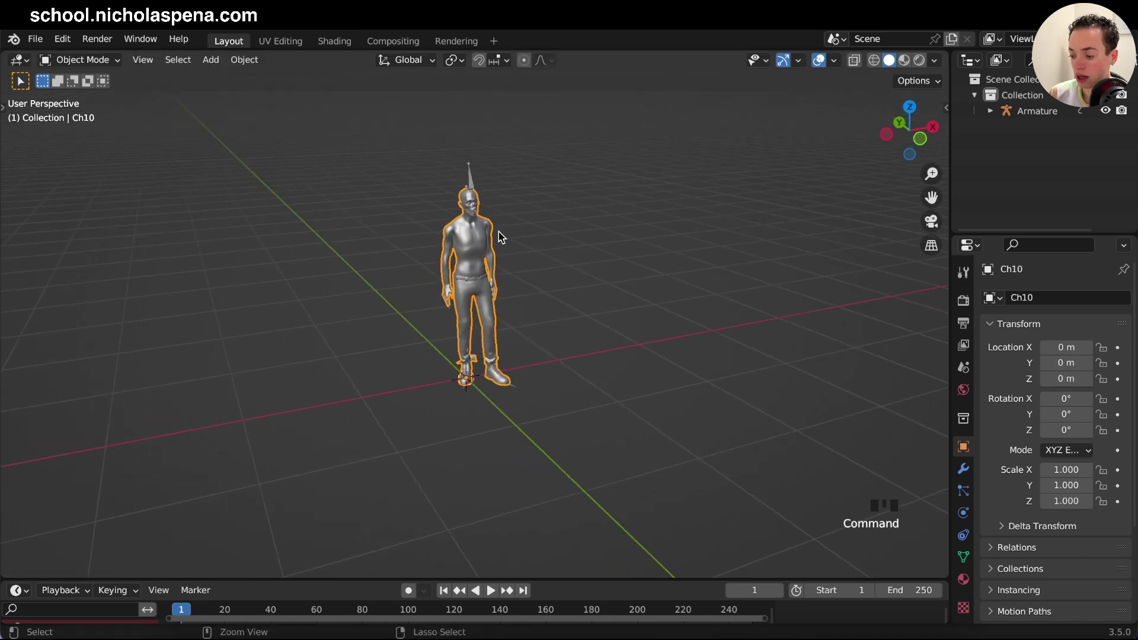
pyautogui.click(1029, 114)
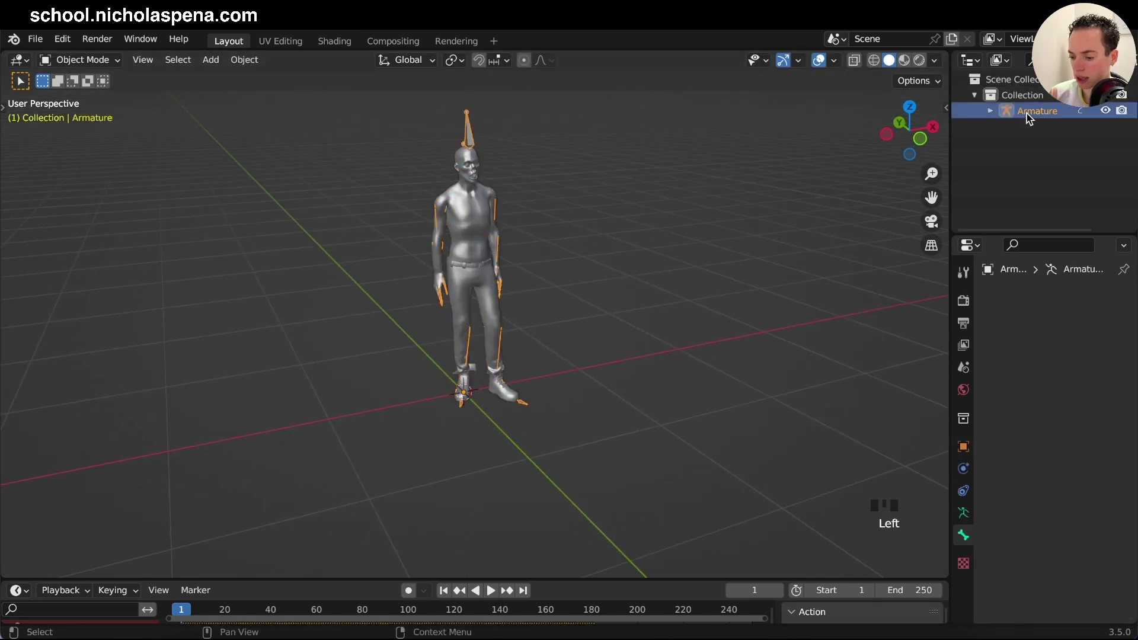
pyautogui.press('g')
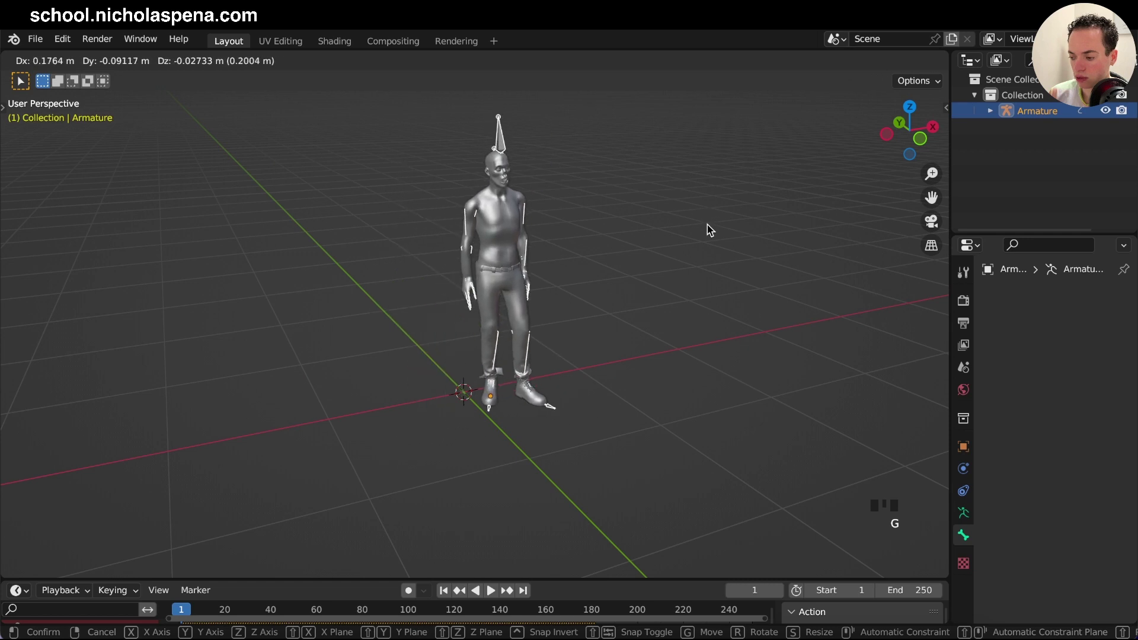
pyautogui.rightClick(710, 230)
pyautogui.click(990, 111)
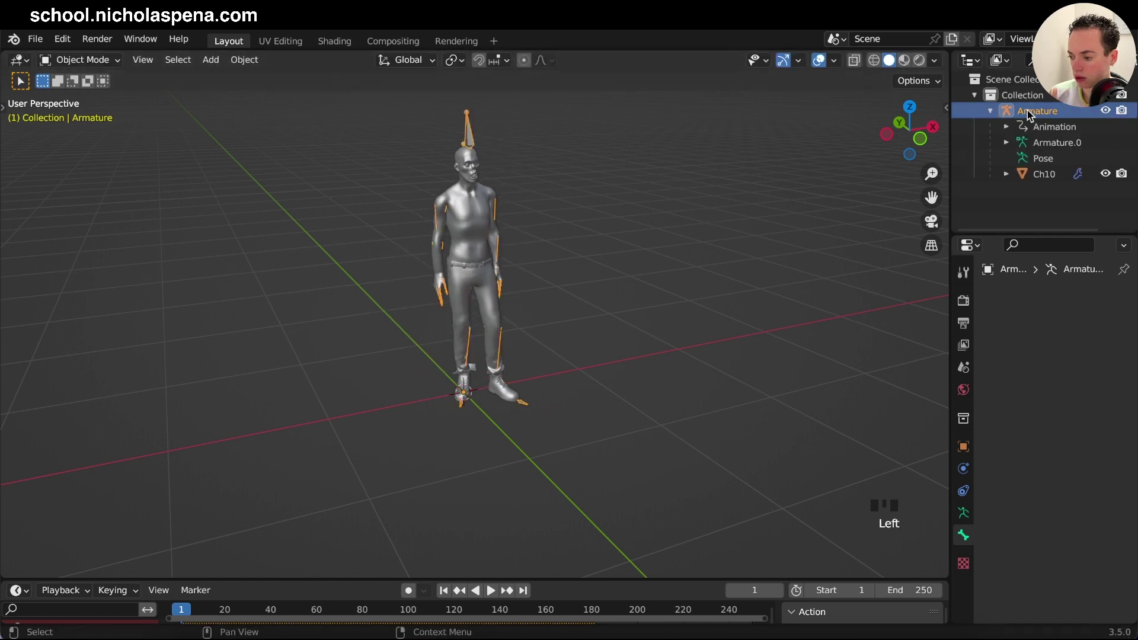
pyautogui.hscroll(-5, 737, 227)
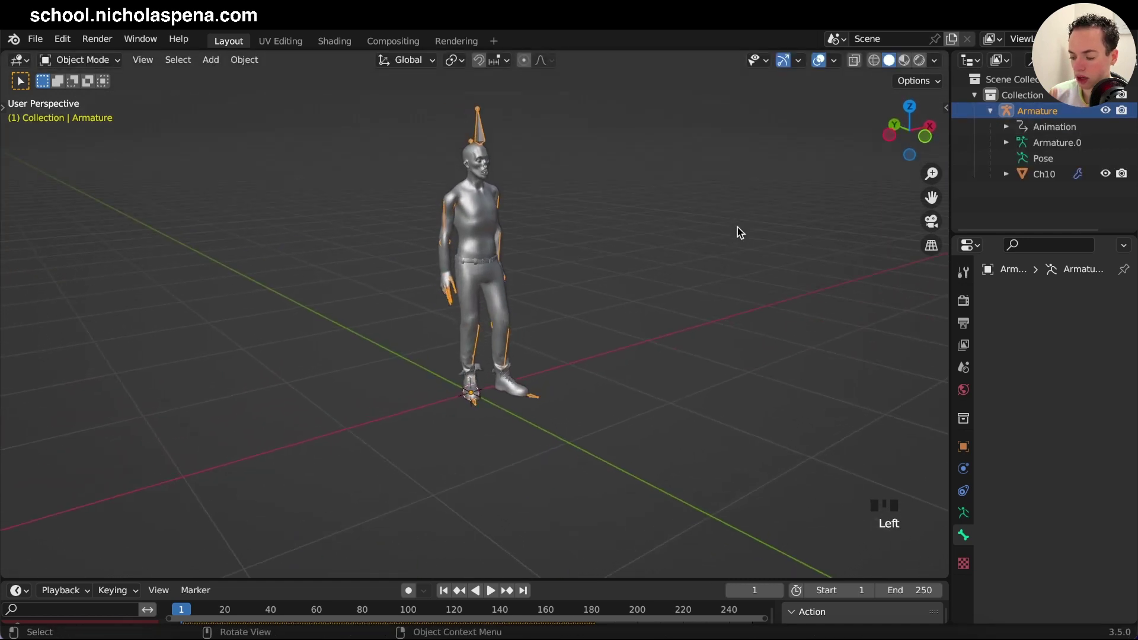
pyautogui.keyDown('ctrl'); pyautogui.scroll(5, 737, 226); pyautogui.keyUp('ctrl')
pyautogui.scroll(-2, 741, 227)
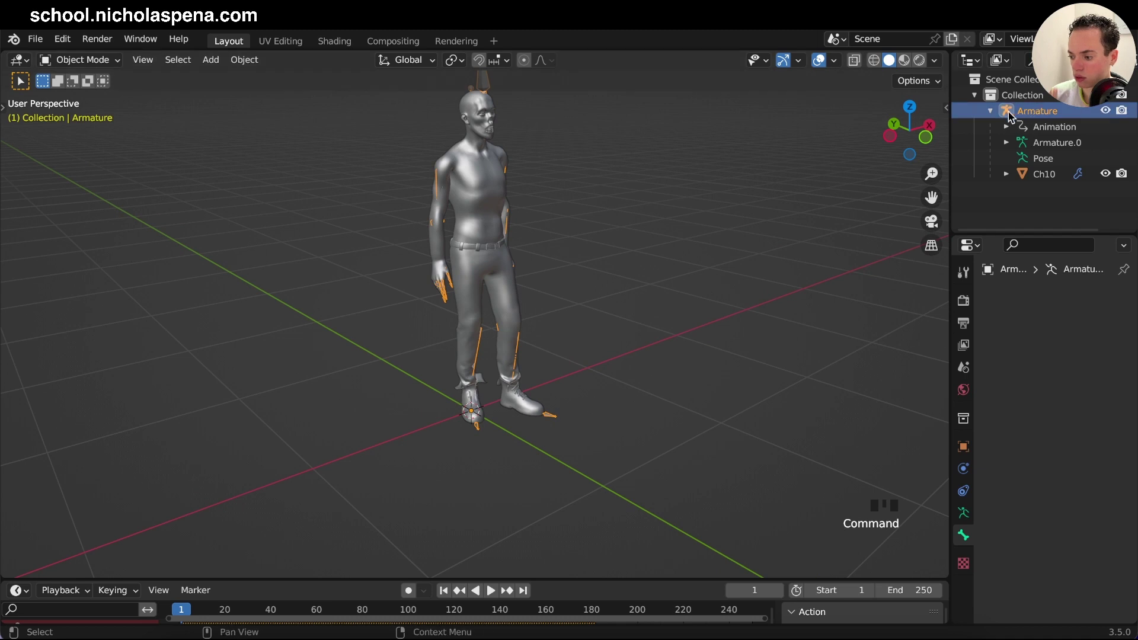
pyautogui.click(1038, 177)
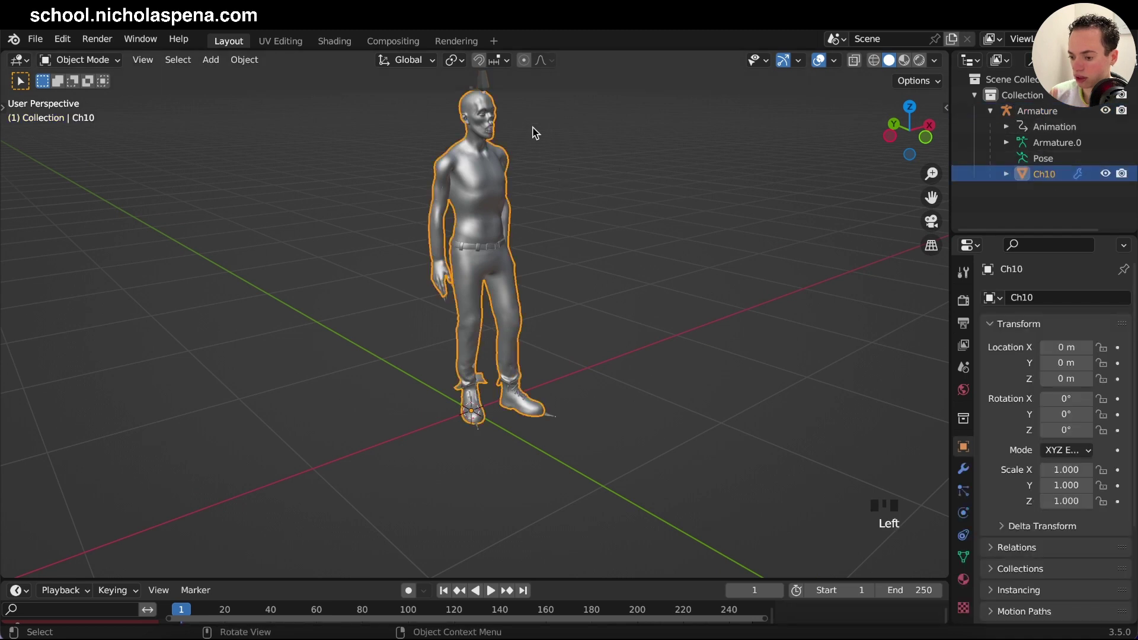
pyautogui.hscroll(-5, 733, 365)
pyautogui.hscroll(5, 734, 364)
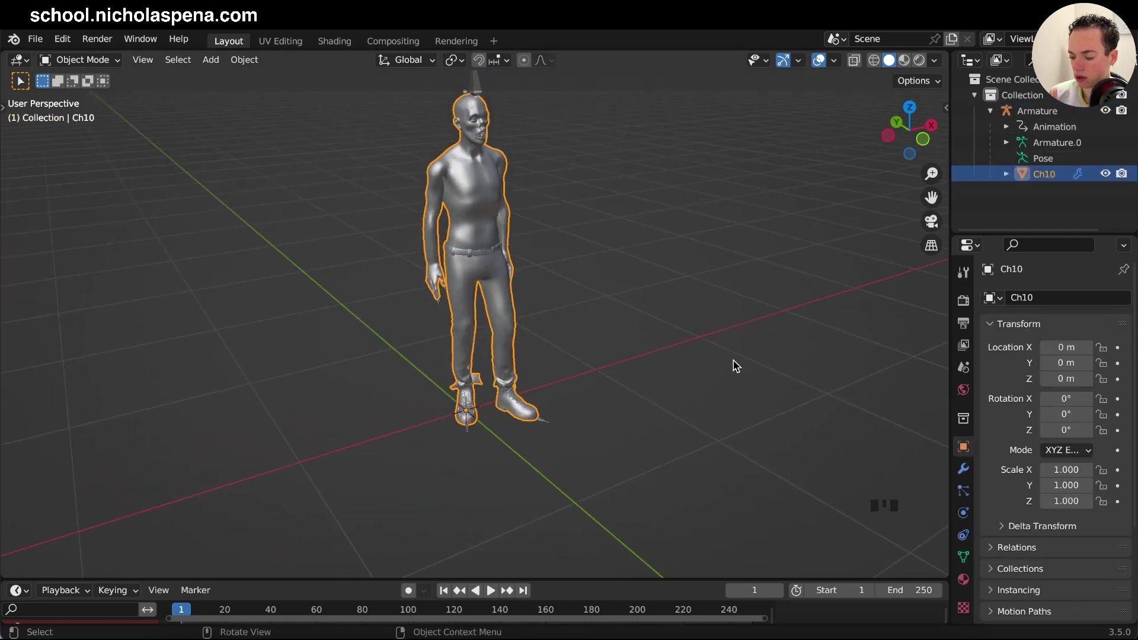
pyautogui.scroll(-3, 734, 365)
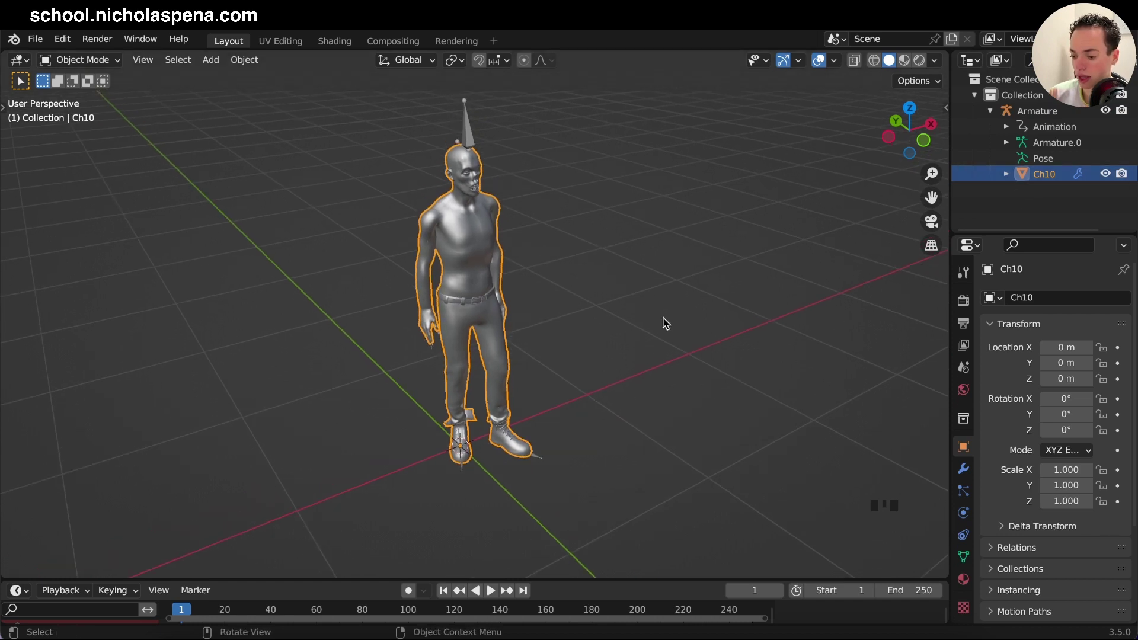
pyautogui.hscroll(3, 528, 279)
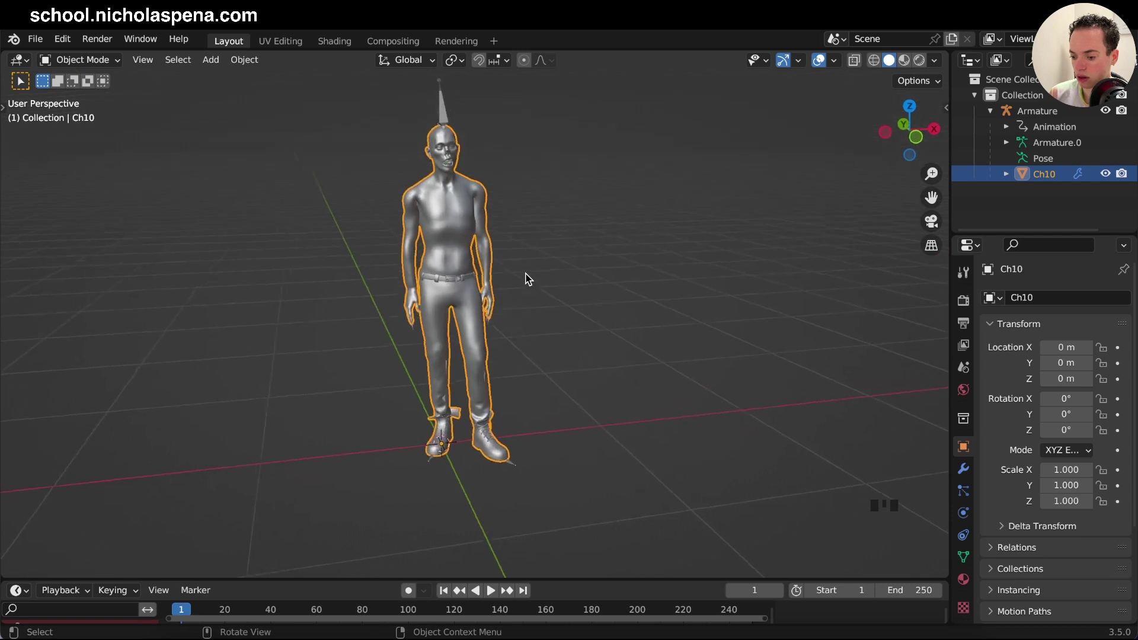
pyautogui.hscroll(-5, 595, 352)
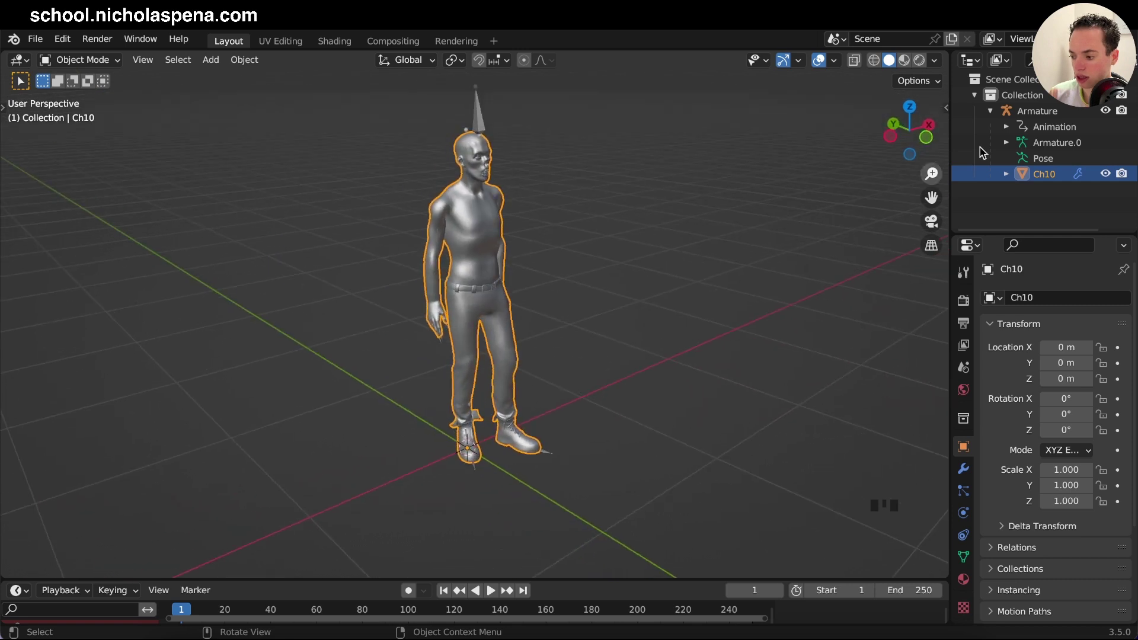
pyautogui.click(1045, 114)
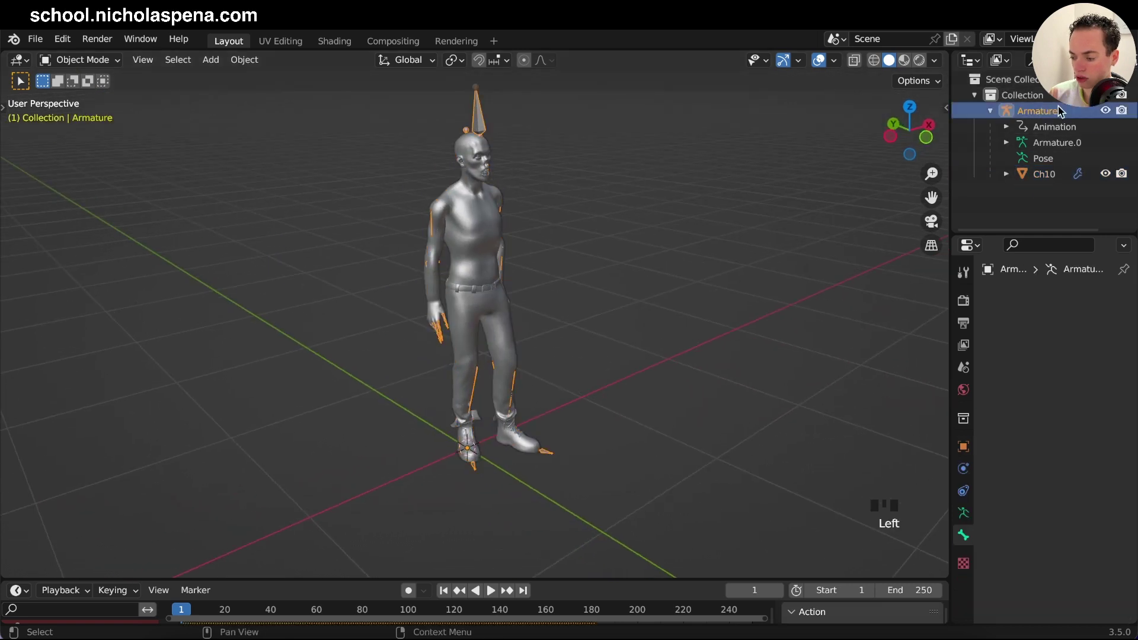
pyautogui.scroll(-3, 664, 258)
pyautogui.scroll(-3, 664, 258)
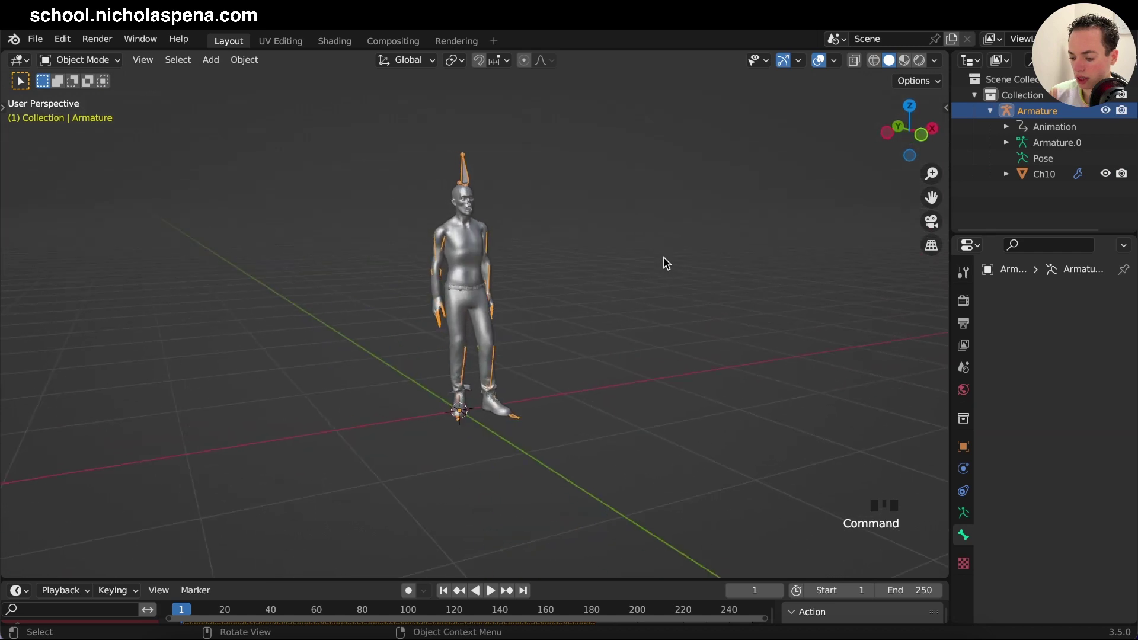
pyautogui.click(444, 591)
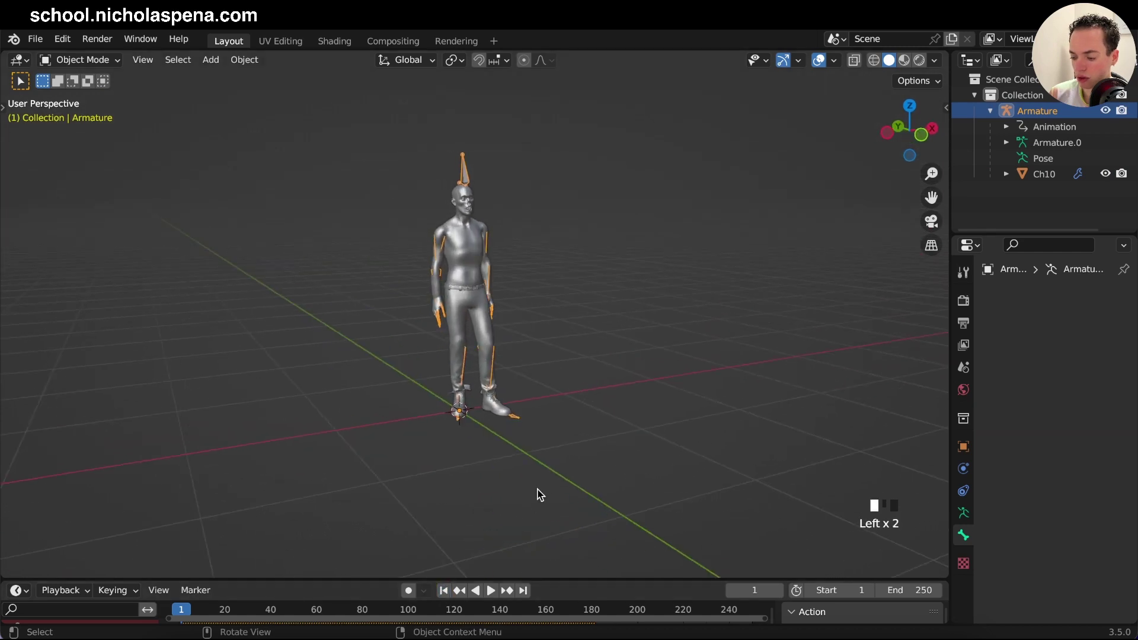
# Play the idle animation, stop at frame 157, and show the Cycles render settings
pyautogui.press('space')
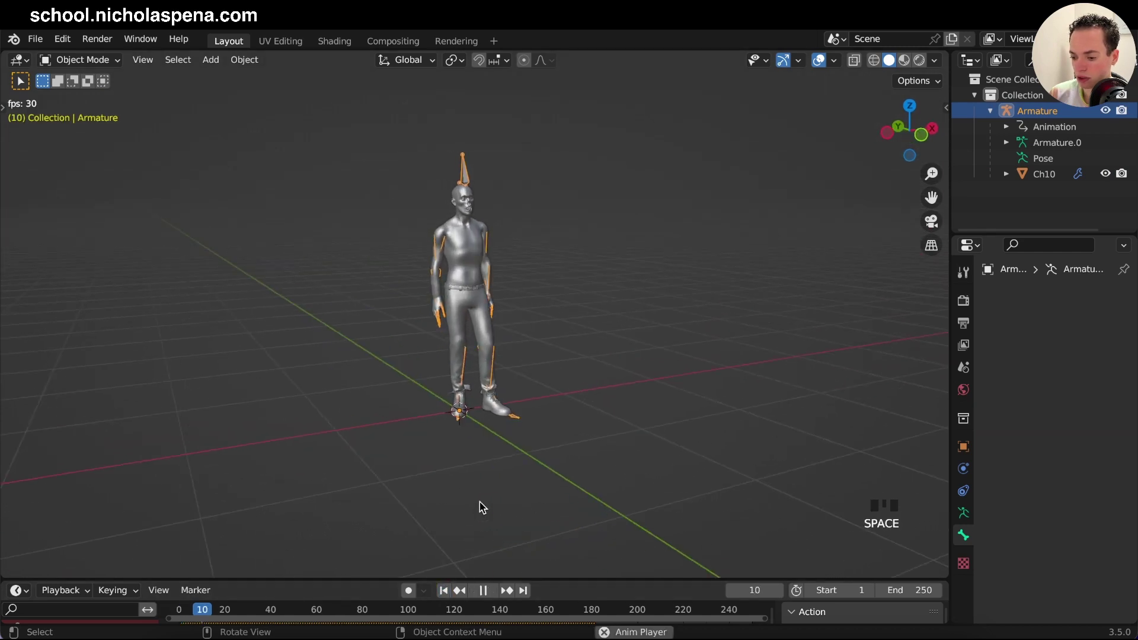
pyautogui.scroll(2, 519, 402)
pyautogui.keyDown('ctrl'); pyautogui.moveTo(518, 403); pyautogui.dragTo(518, 330, button='middle'); pyautogui.keyUp('ctrl')
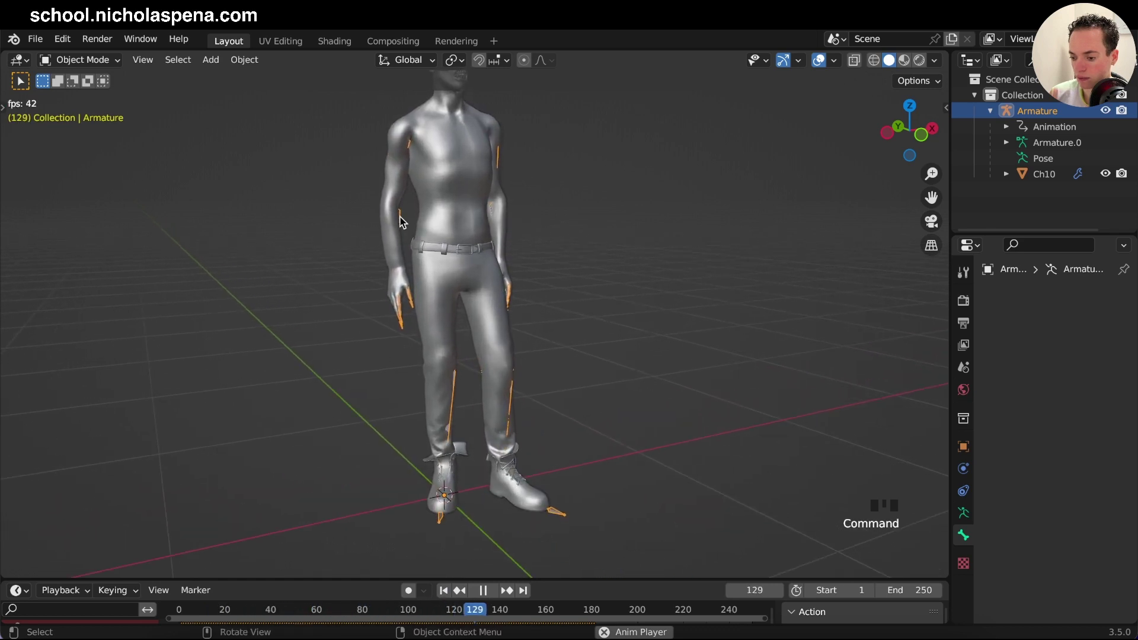
pyautogui.press('space')
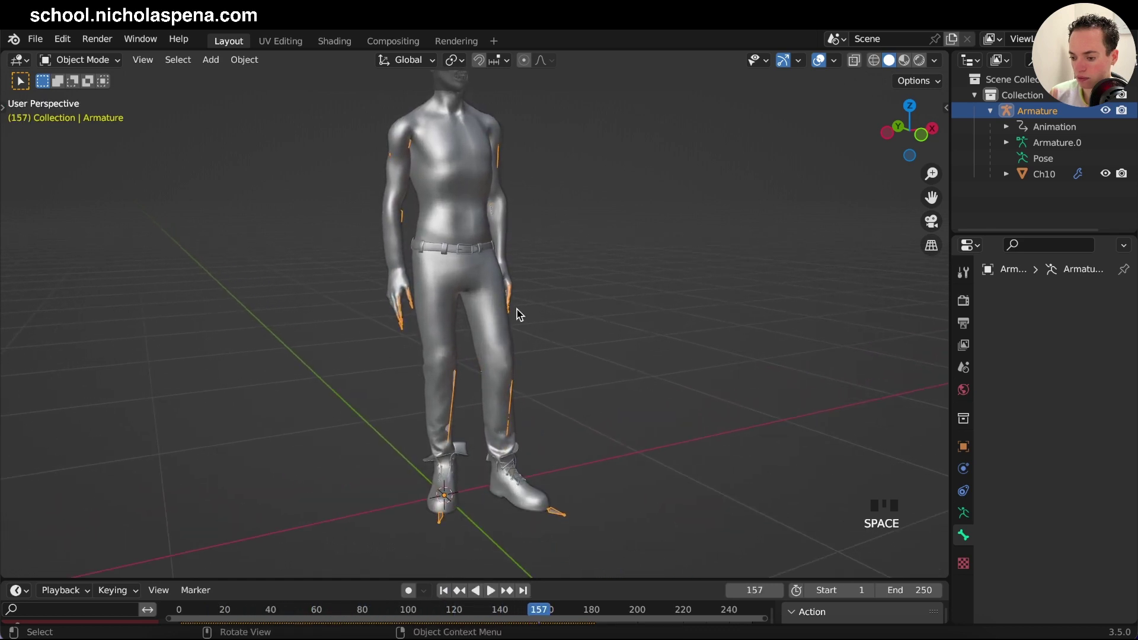
pyautogui.click(964, 300)
pyautogui.keyDown('ctrl'); pyautogui.moveTo(655, 252); pyautogui.dragTo(462, 180, button='middle'); pyautogui.keyUp('ctrl')
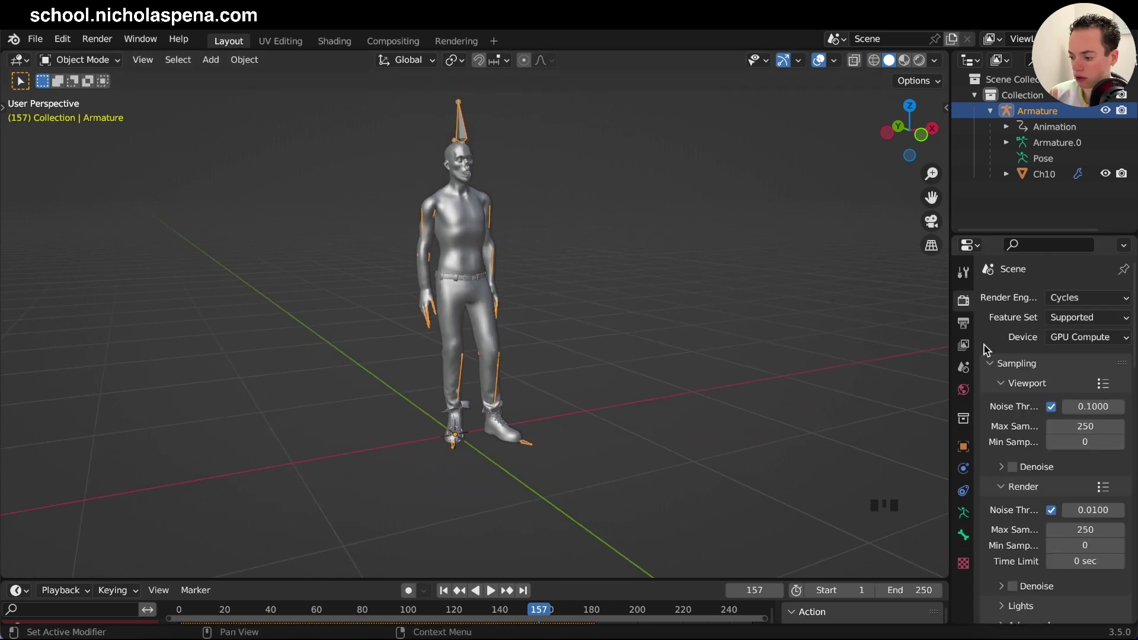
# Set the Output Properties frame rate to 30 fps
pyautogui.click(965, 324)
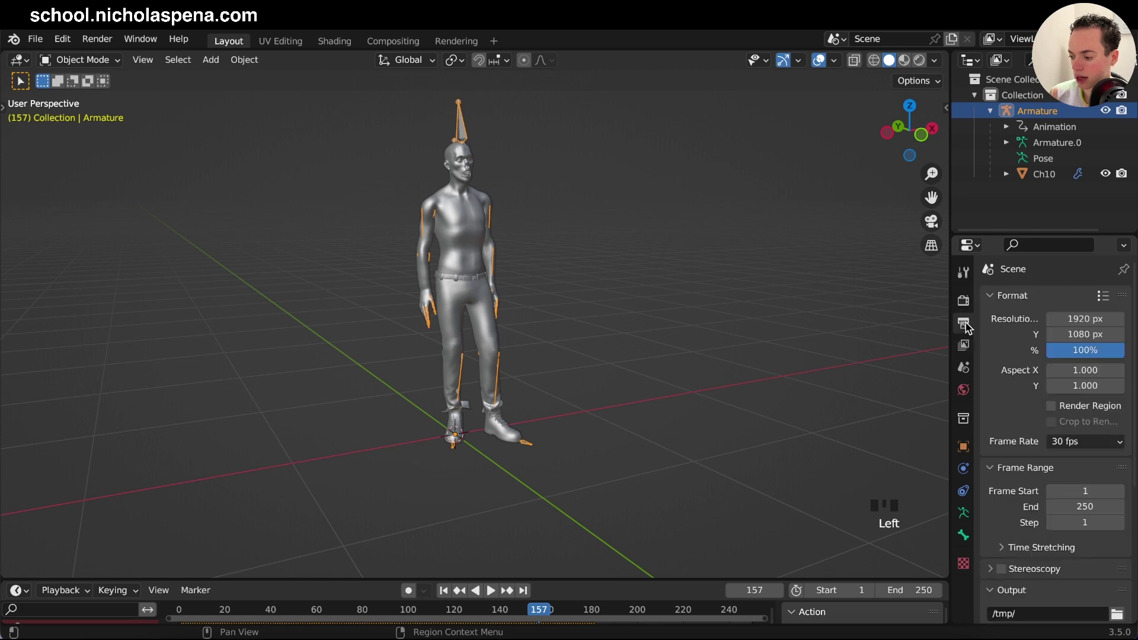
pyautogui.scroll(-4, 1012, 389)
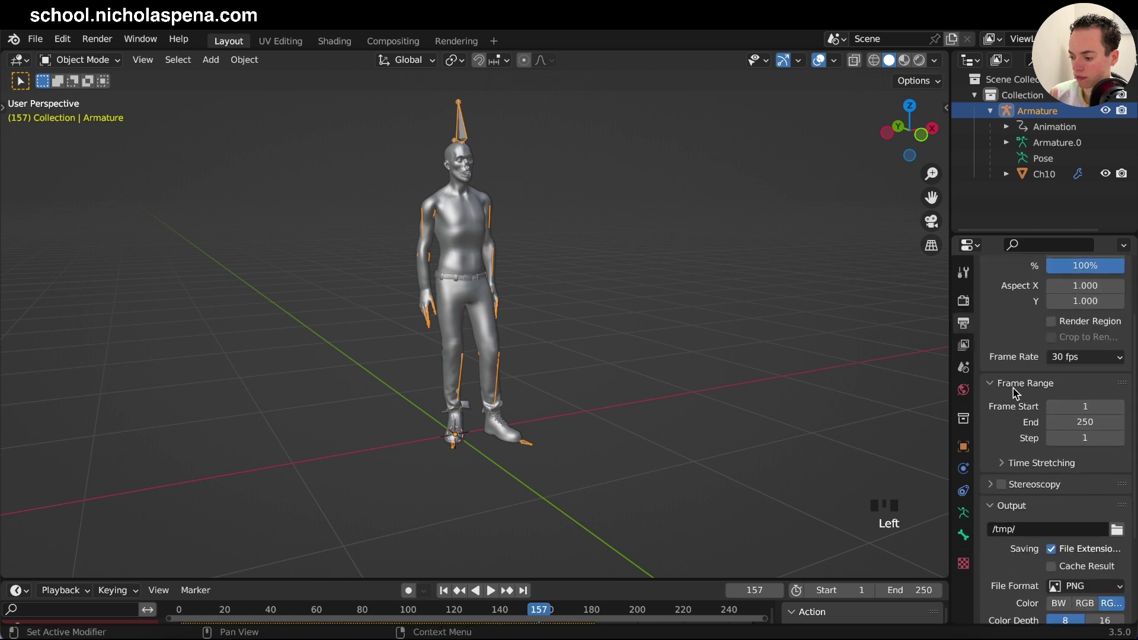
pyautogui.click(1083, 357)
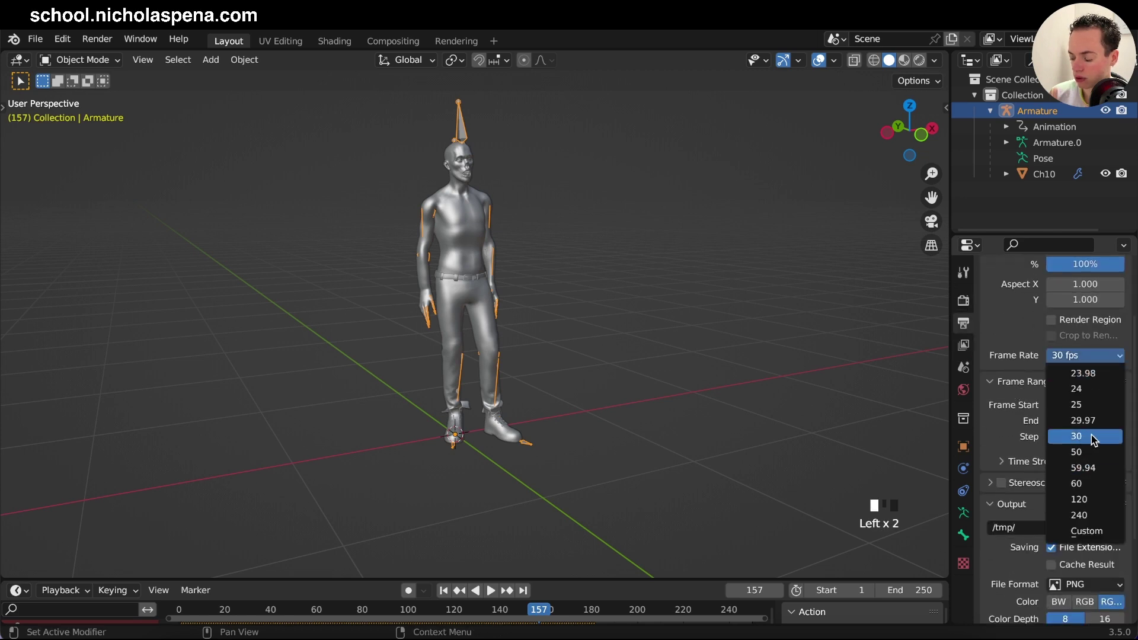
pyautogui.click(1094, 438)
pyautogui.click(1080, 359)
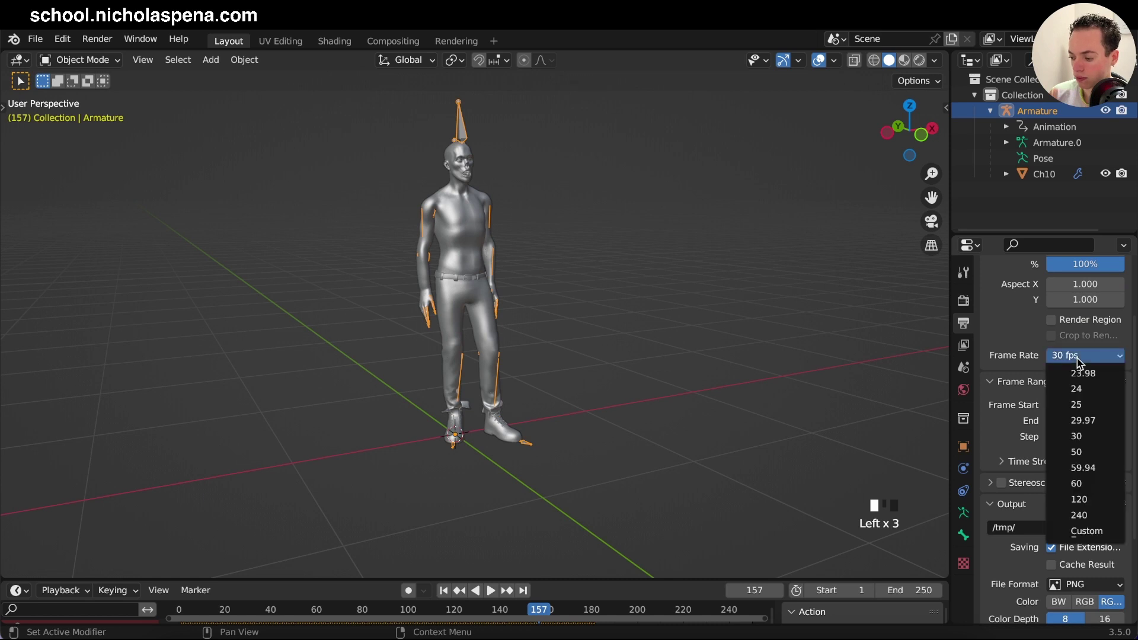
pyautogui.click(1096, 357)
pyautogui.click(1096, 358)
pyautogui.press('super')
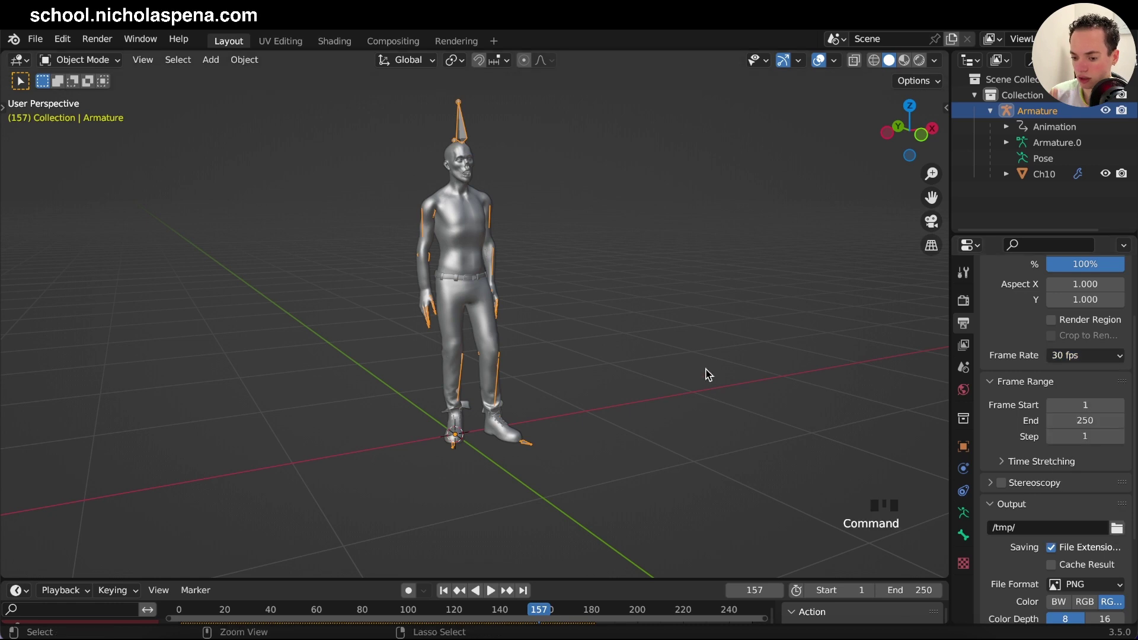
pyautogui.hscroll(-5, 707, 374)
pyautogui.hscroll(-5, 706, 374)
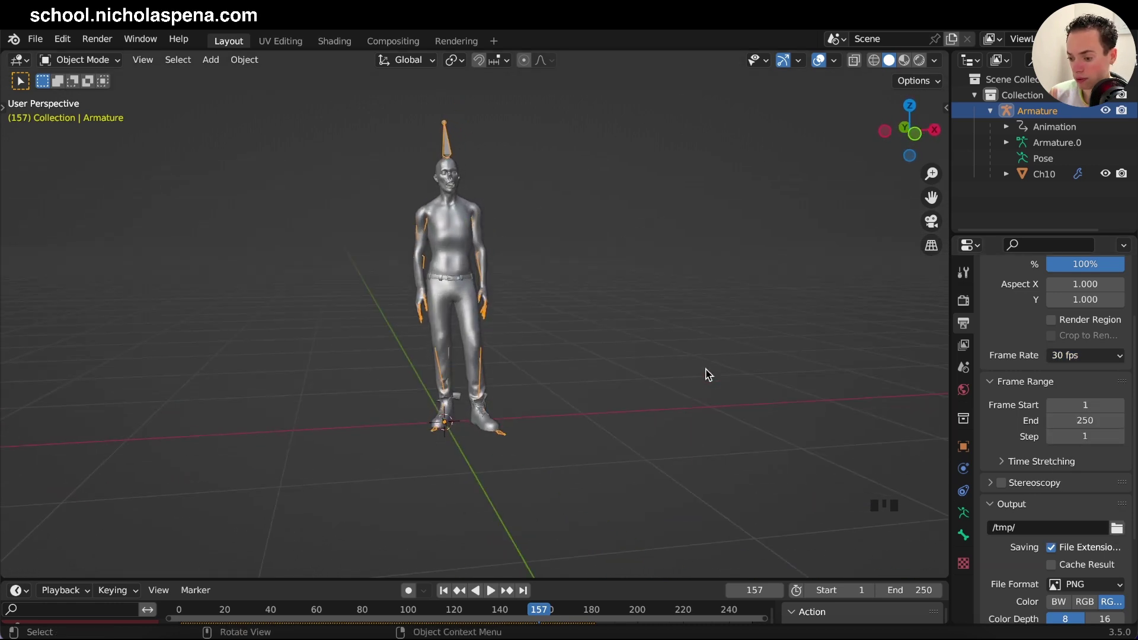
pyautogui.keyDown('ctrl'); pyautogui.scroll(5, 706, 374); pyautogui.keyUp('ctrl')
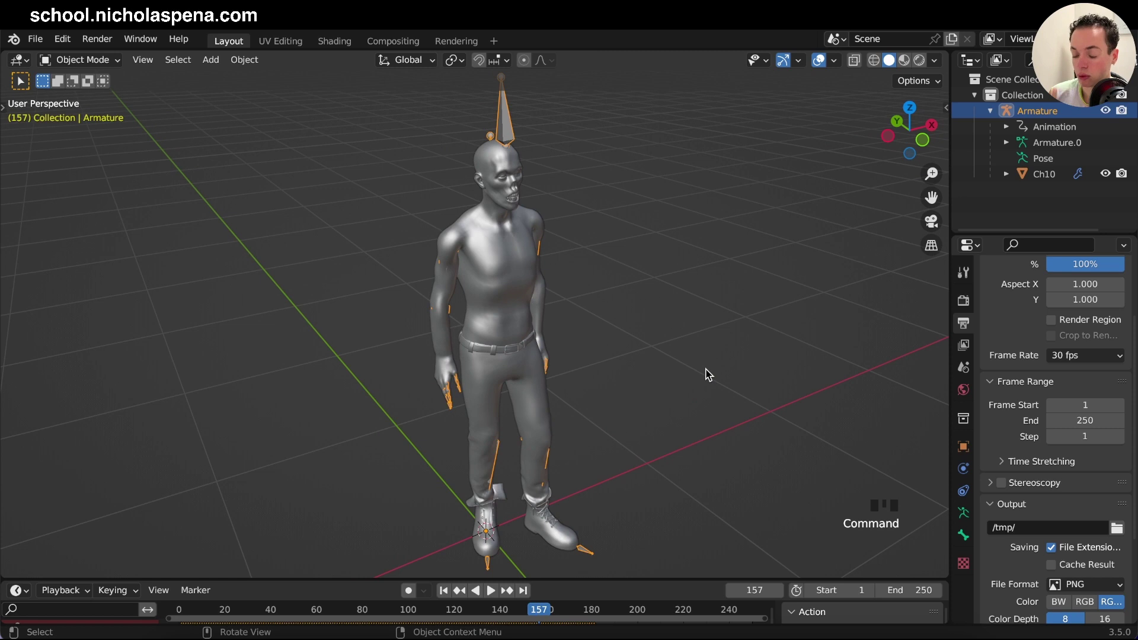
pyautogui.hscroll(-10, 706, 374)
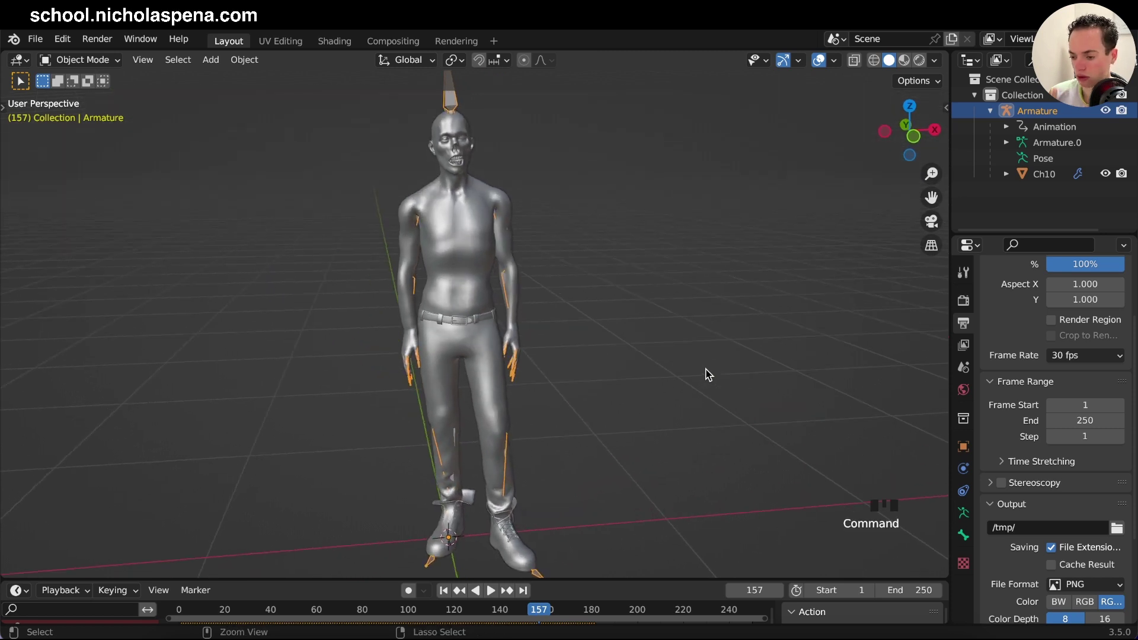
pyautogui.hscroll(8, 706, 374)
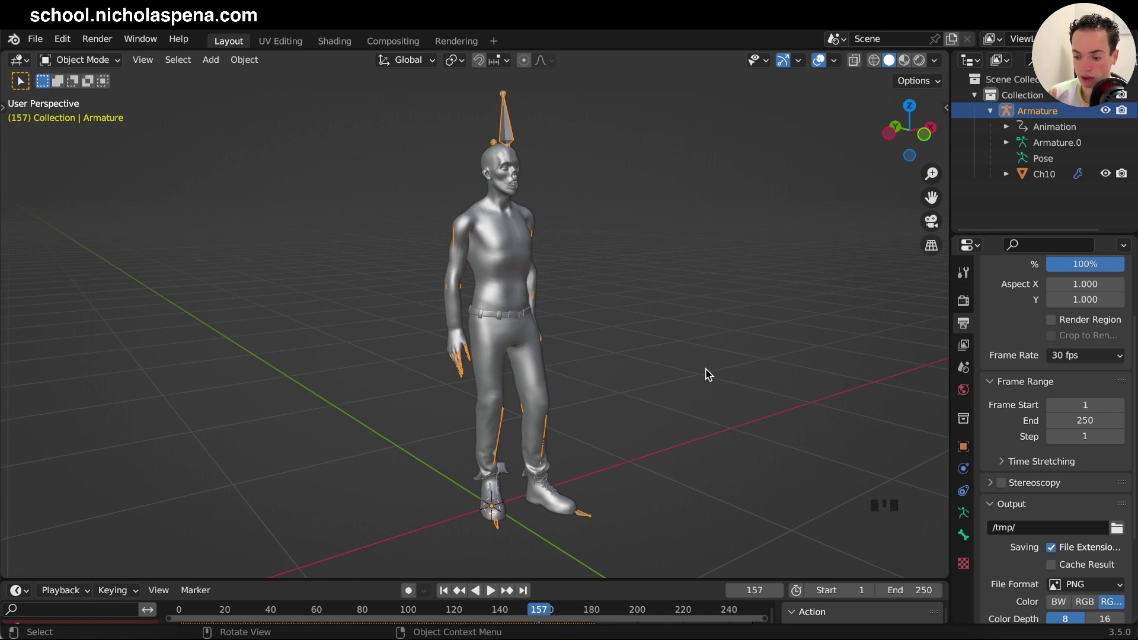
pyautogui.hscroll(3, 706, 374)
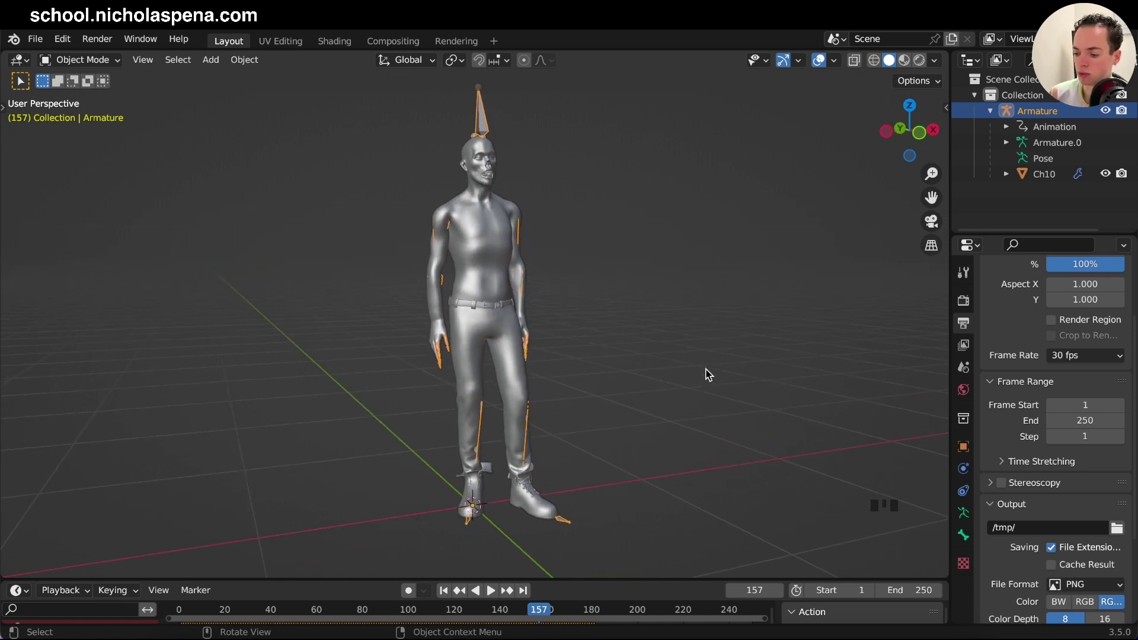